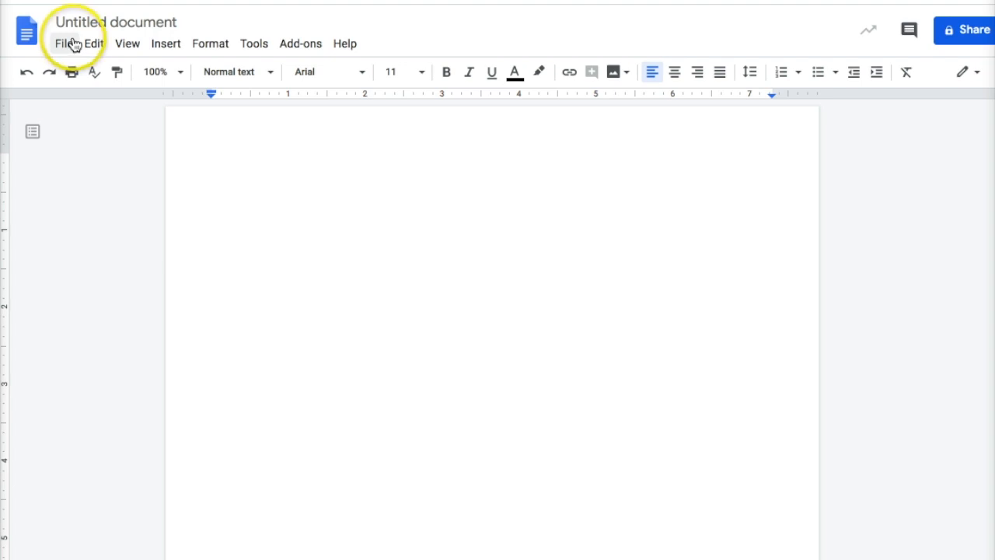
Change the page orientation to Landscape in Page setup
left_click(71, 43)
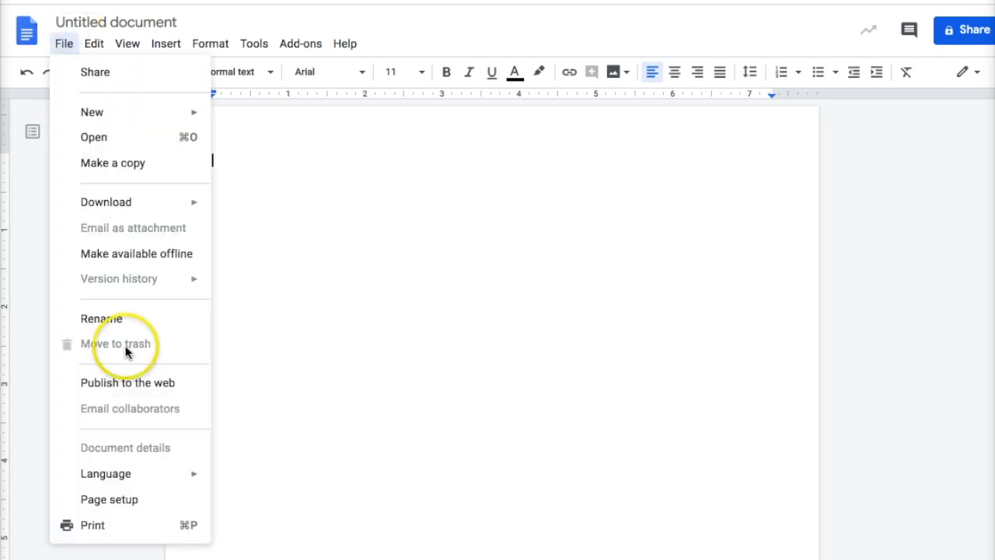
left_click(105, 502)
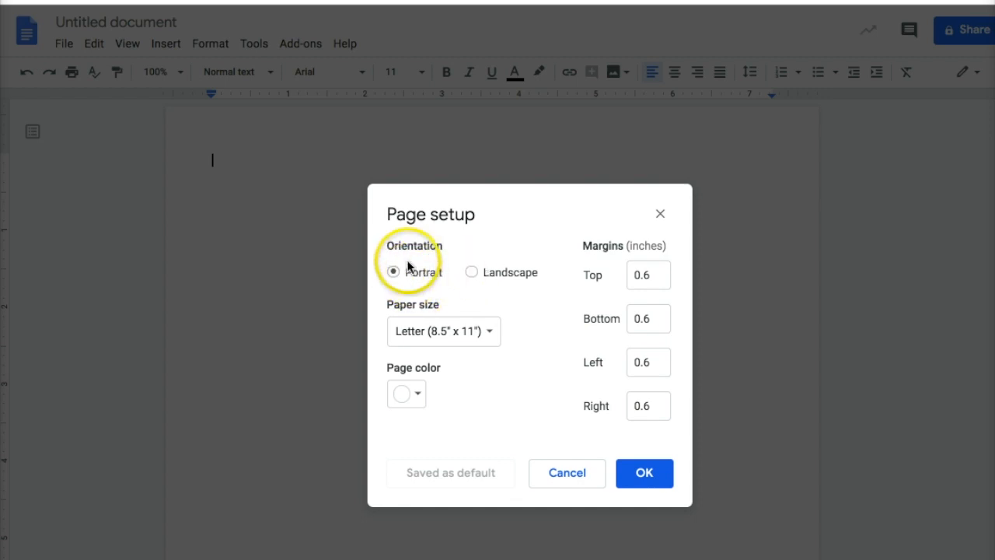
left_click(471, 270)
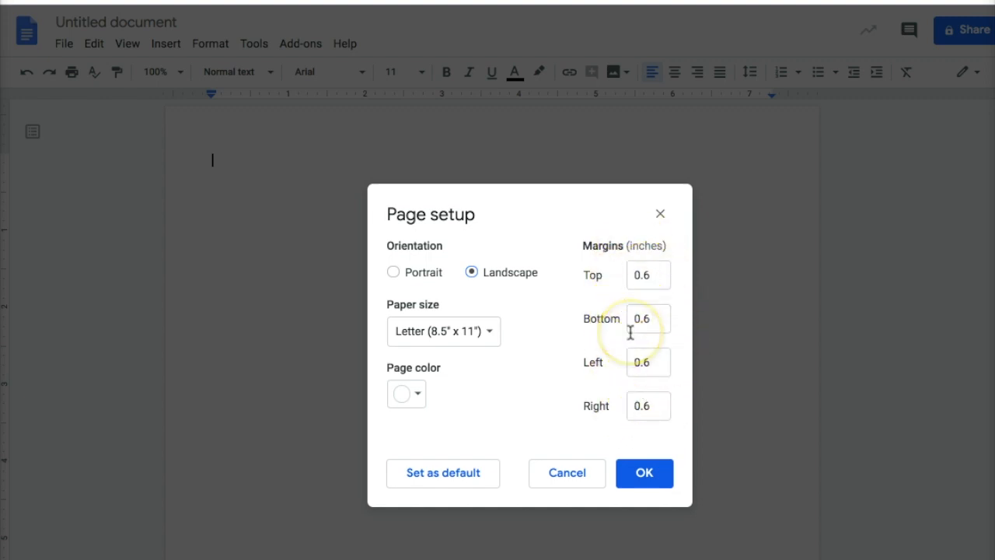
left_click(657, 475)
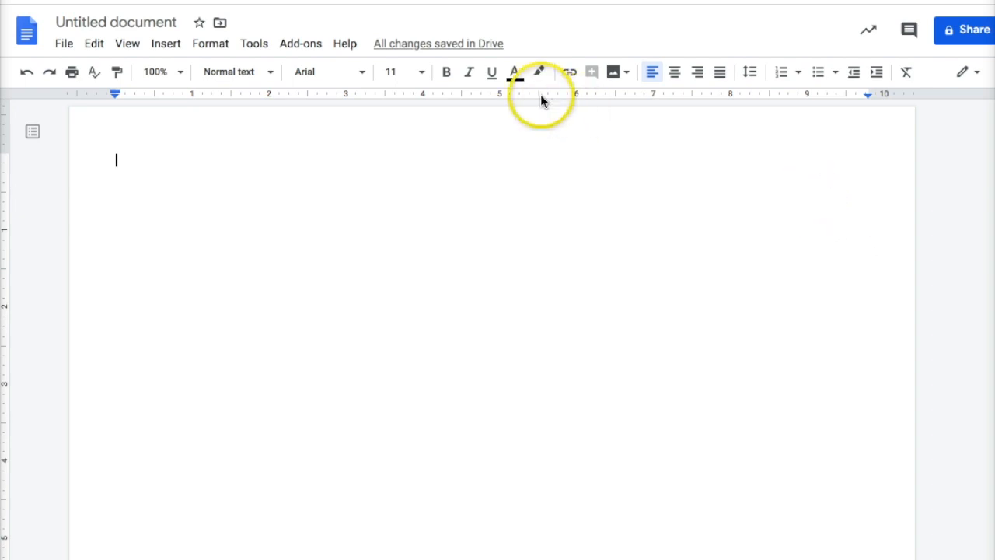
Create a new blank drawing from the Insert menu's Drawing option
left_click(181, 44)
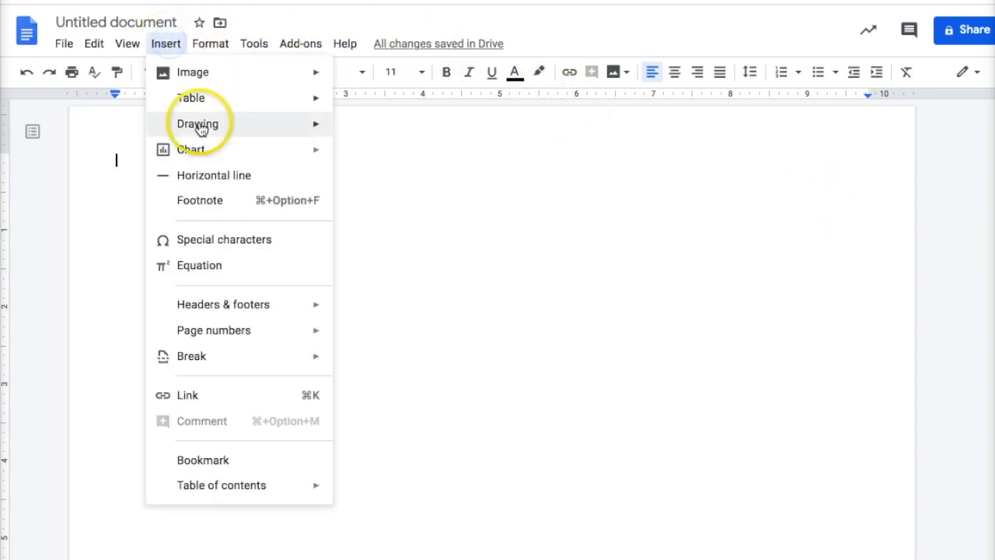
mouse_move(200, 126)
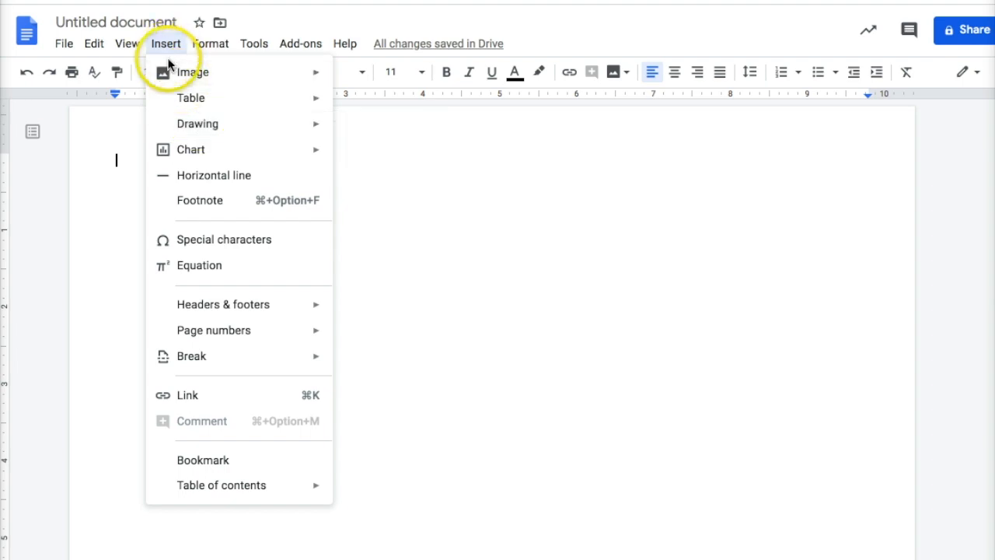
mouse_move(190, 127)
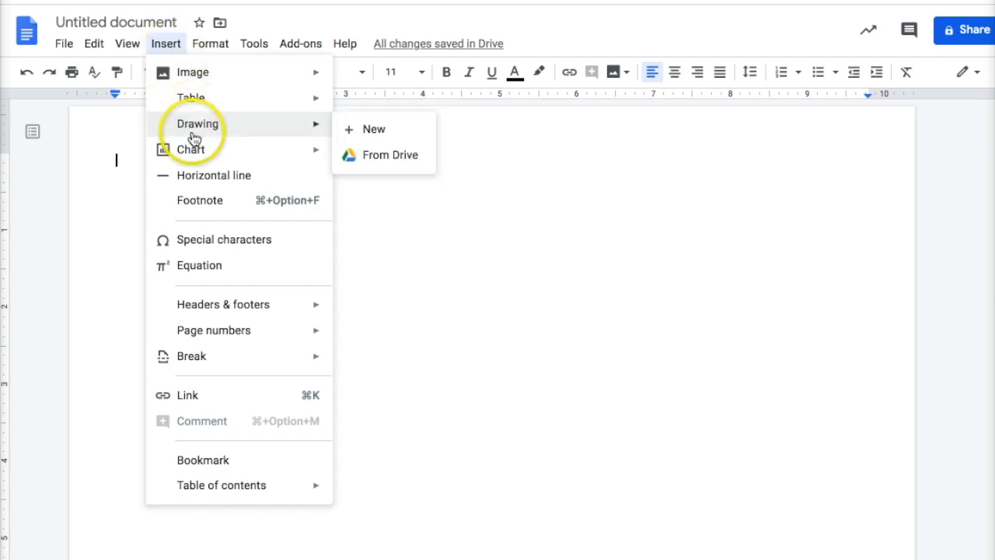
left_click(387, 142)
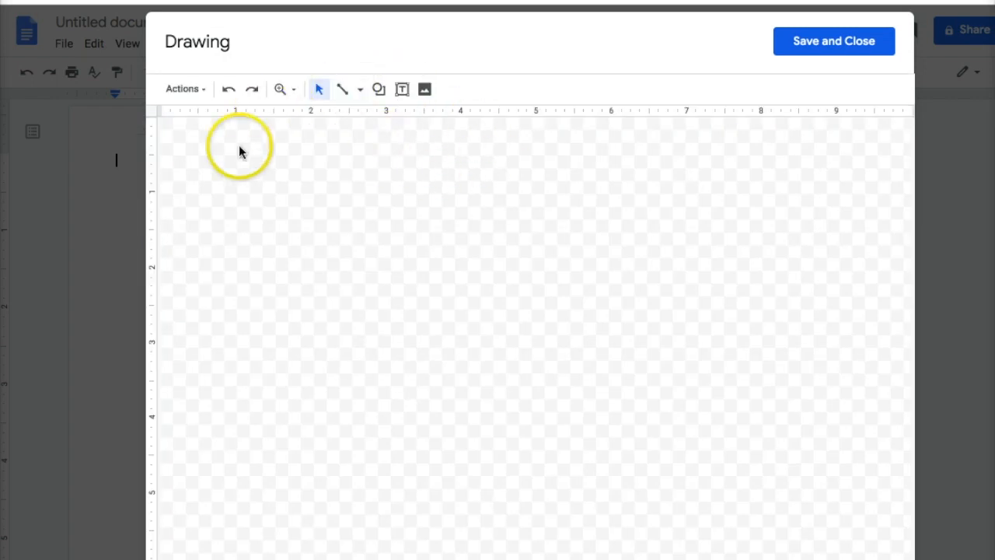
Insert Yes VP Center.jpg from Drive's Virtual Learning Art > Studio Art folder into the drawing
left_click(427, 91)
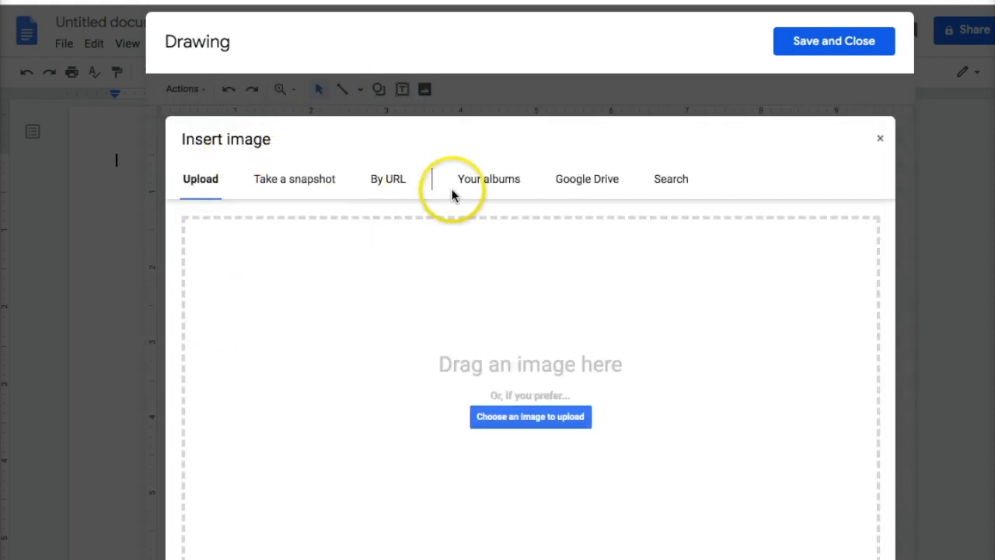
left_click(605, 185)
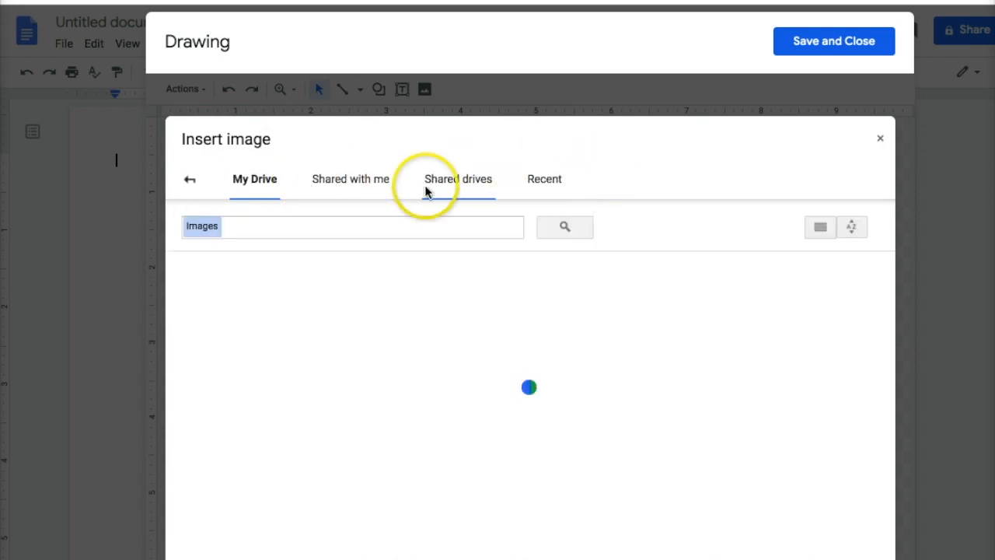
scroll(339, 471, "down", 2)
left_click(420, 427)
double_click(420, 426)
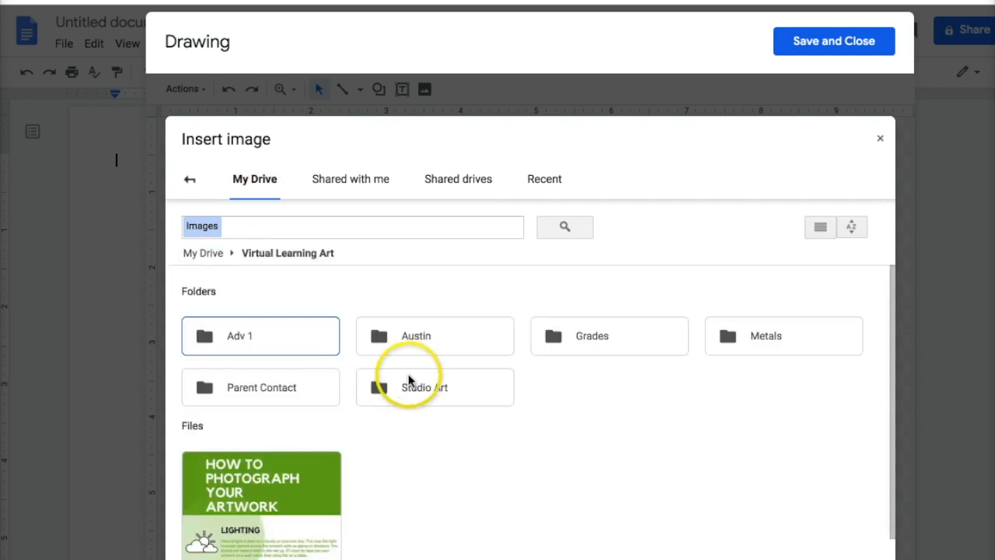
double_click(416, 393)
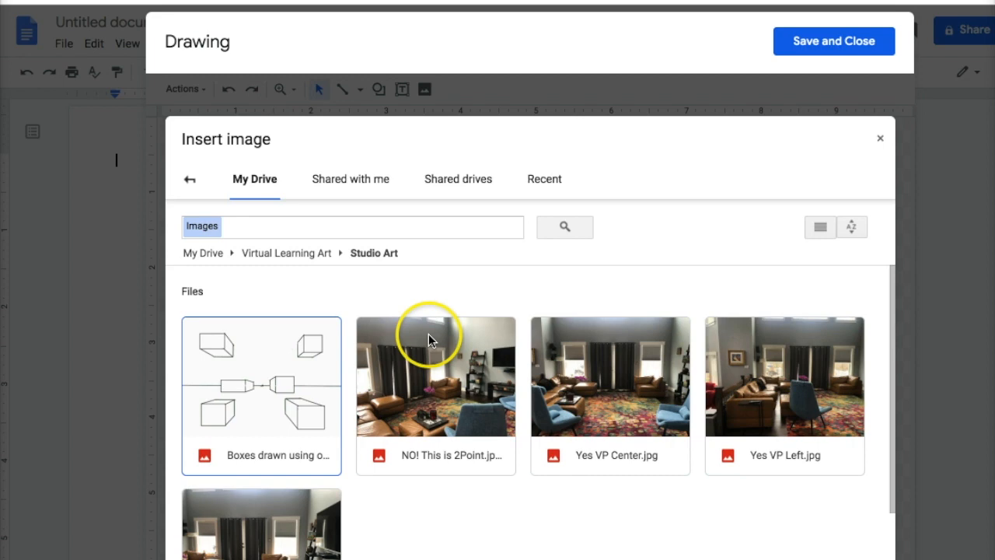
left_click(595, 410)
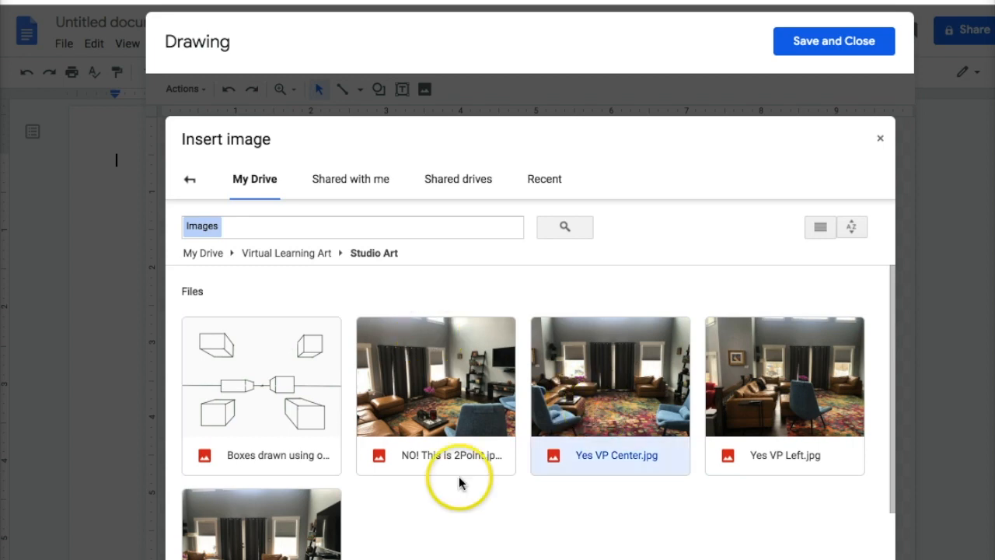
left_click(211, 557)
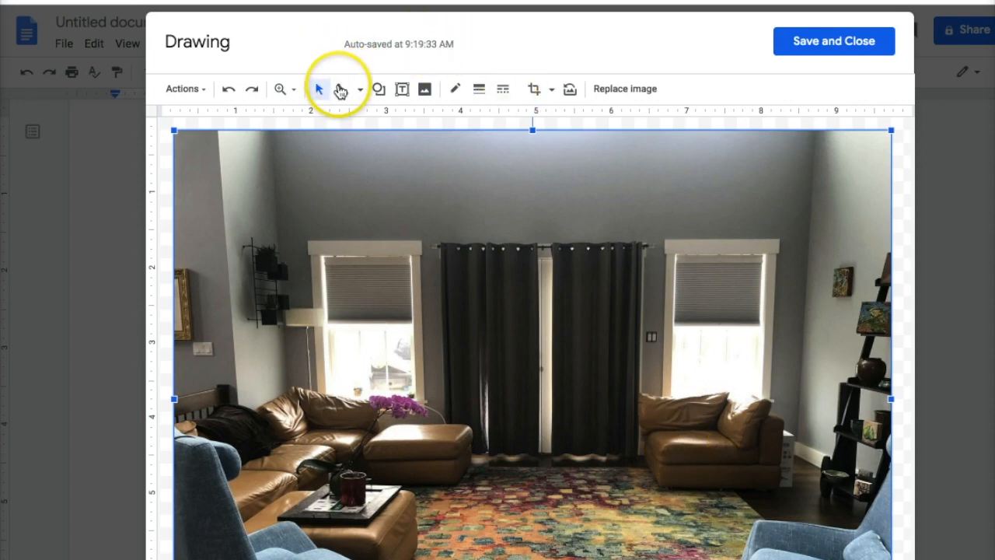
Move the room photo, undo the move, and switch to the Line tool
left_click(340, 90)
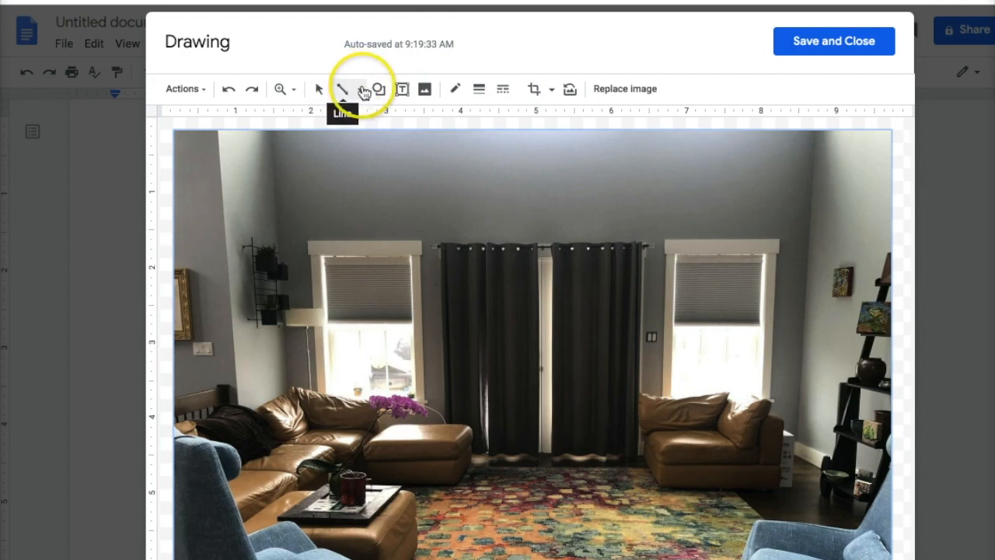
left_click(362, 90)
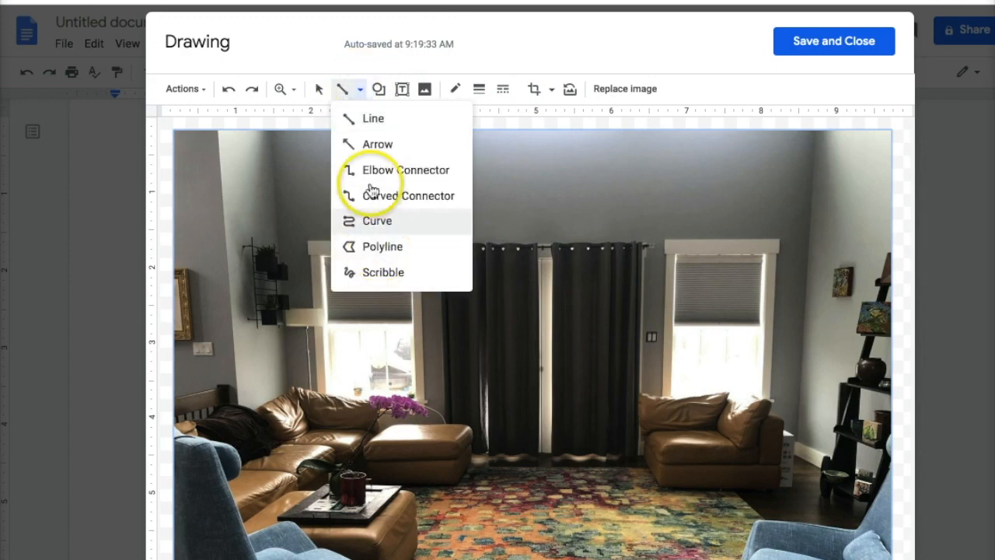
left_click(342, 90)
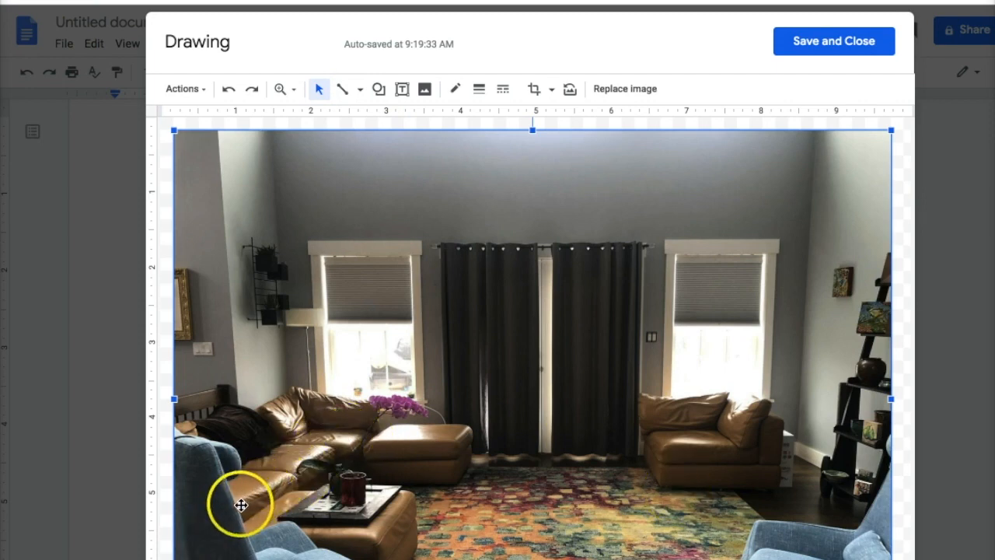
left_click_drag(222, 513, 285, 478)
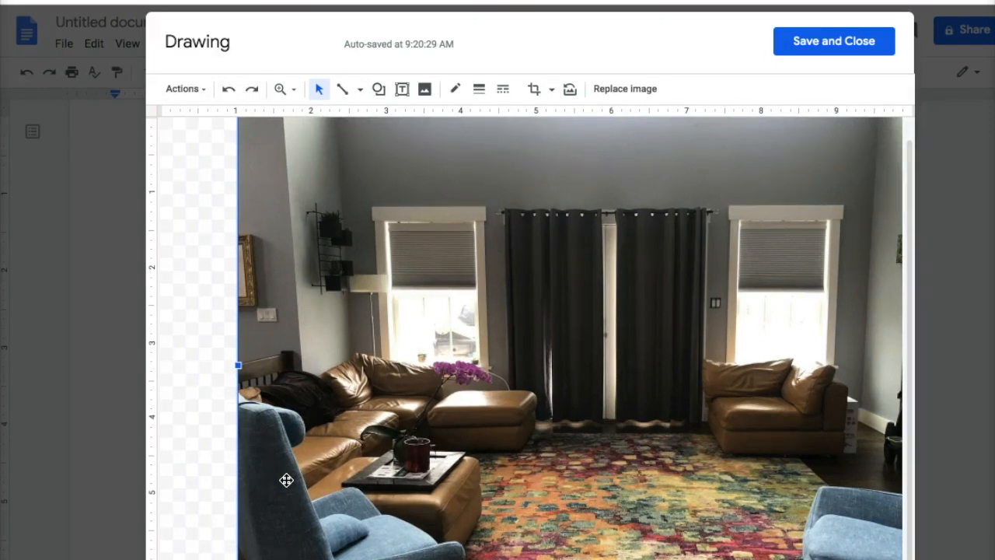
key("ctrl+z")
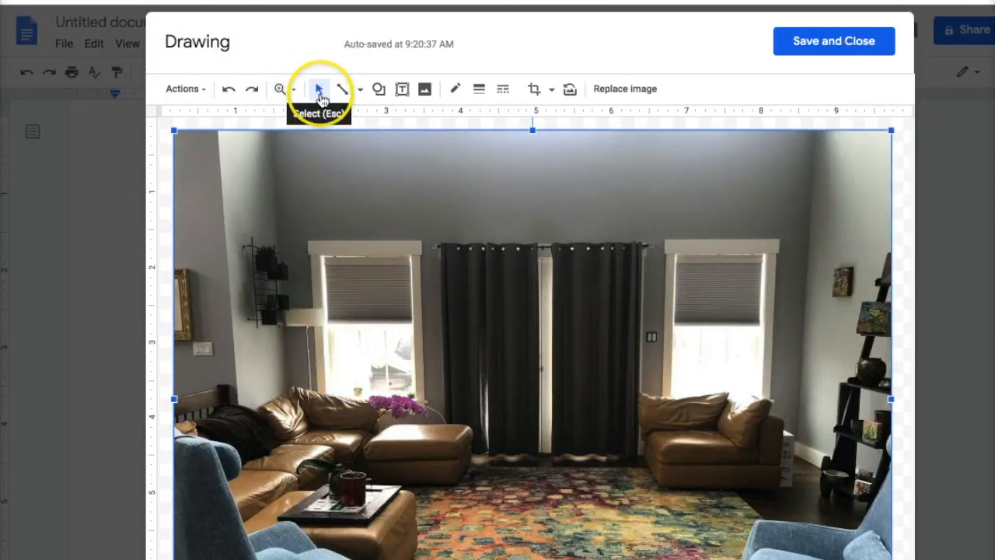
left_click(348, 91)
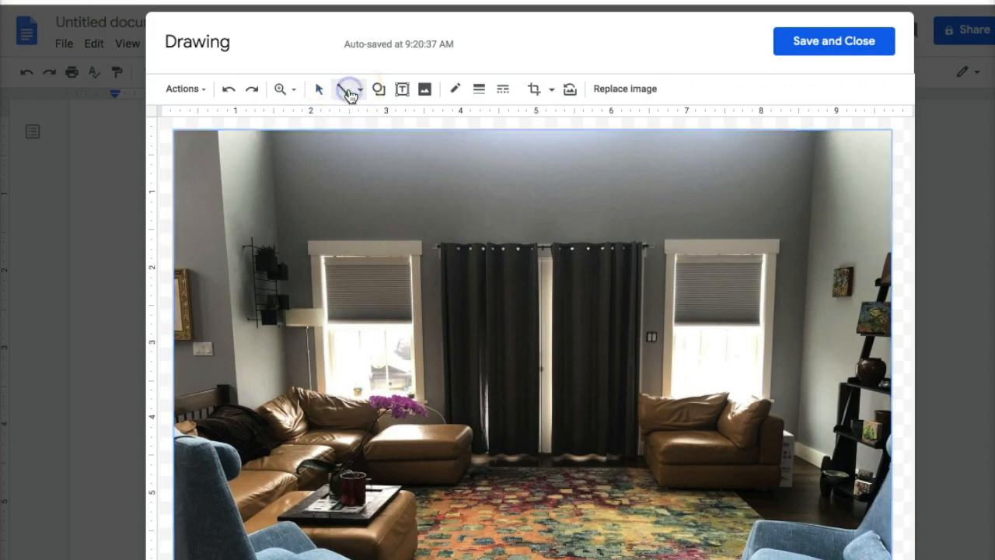
Draw a diagonal line from the lower-left armchair up to the right curtain
left_click_drag(243, 494, 551, 319)
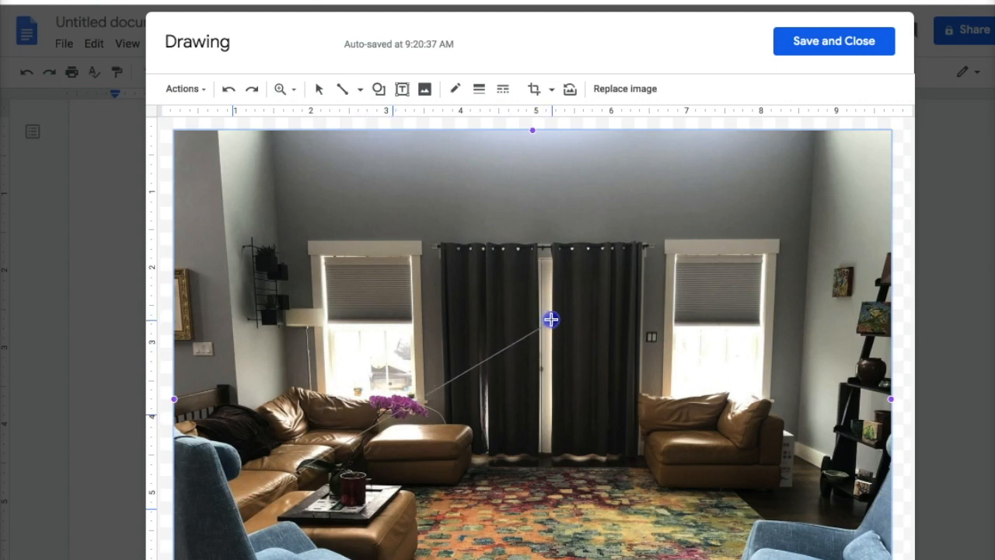
mouse_move(551, 319)
left_mouse_down()
mouse_move(721, 218)
mouse_move(567, 315)
mouse_move(599, 298)
mouse_move(587, 304)
left_mouse_up()
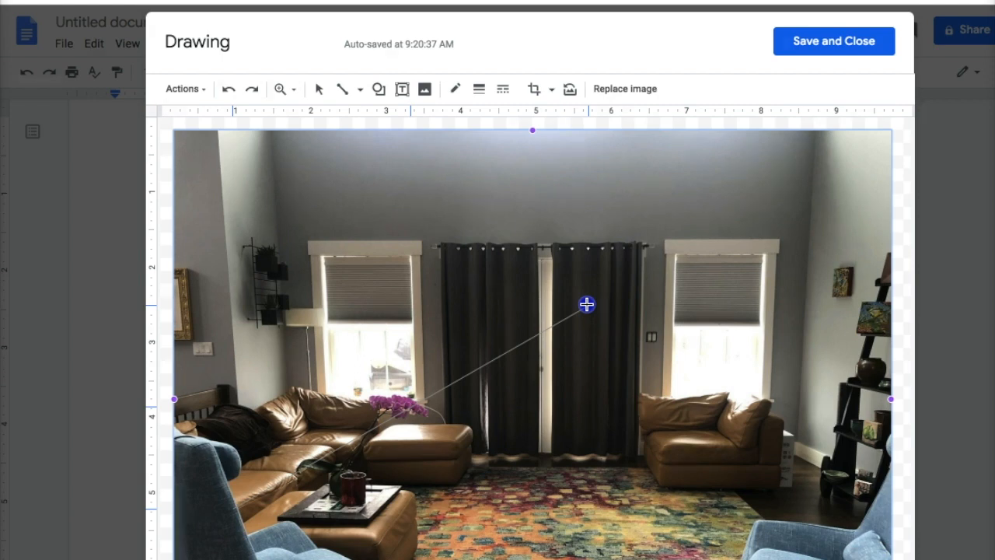
left_click_drag(586, 304, 587, 304)
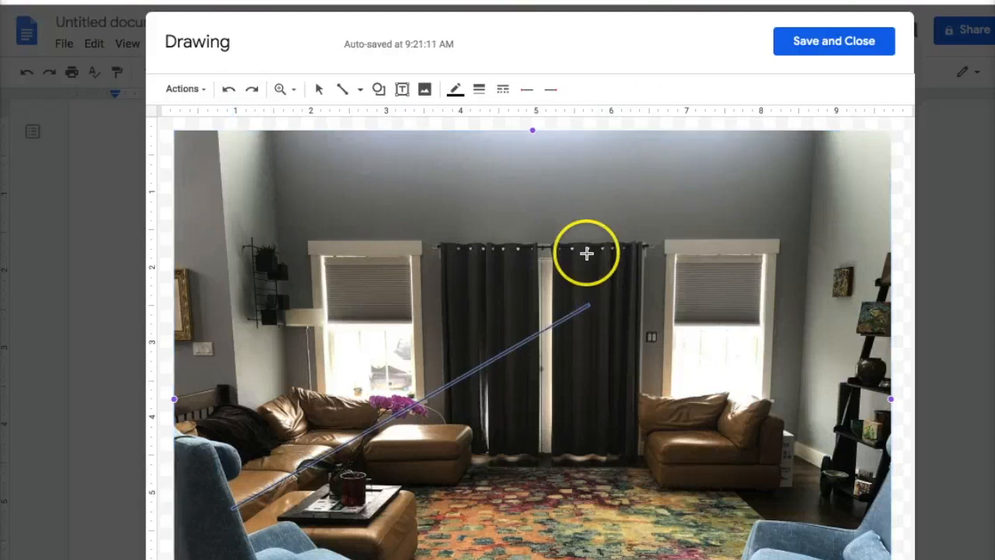
Make the line blue with a 2px line weight
left_click(455, 92)
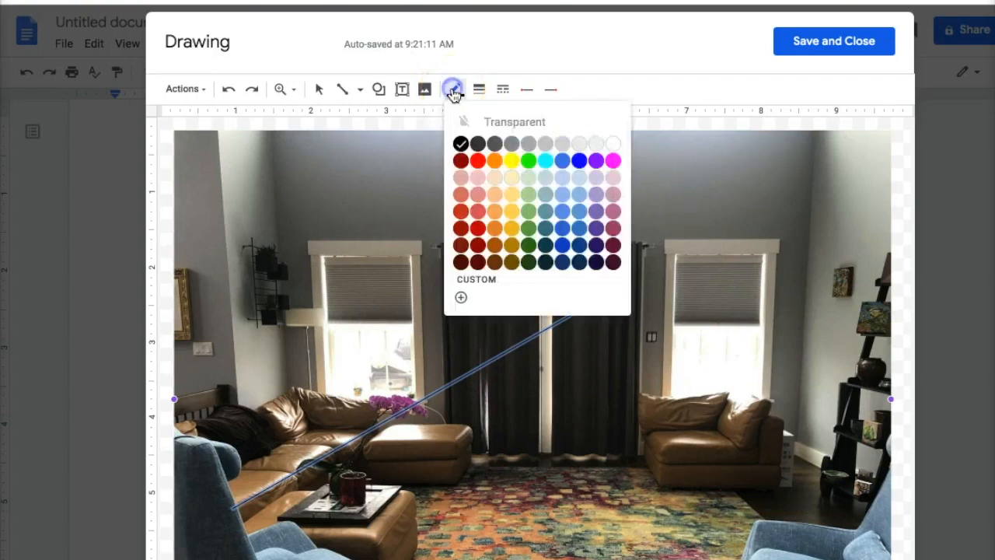
left_click(578, 160)
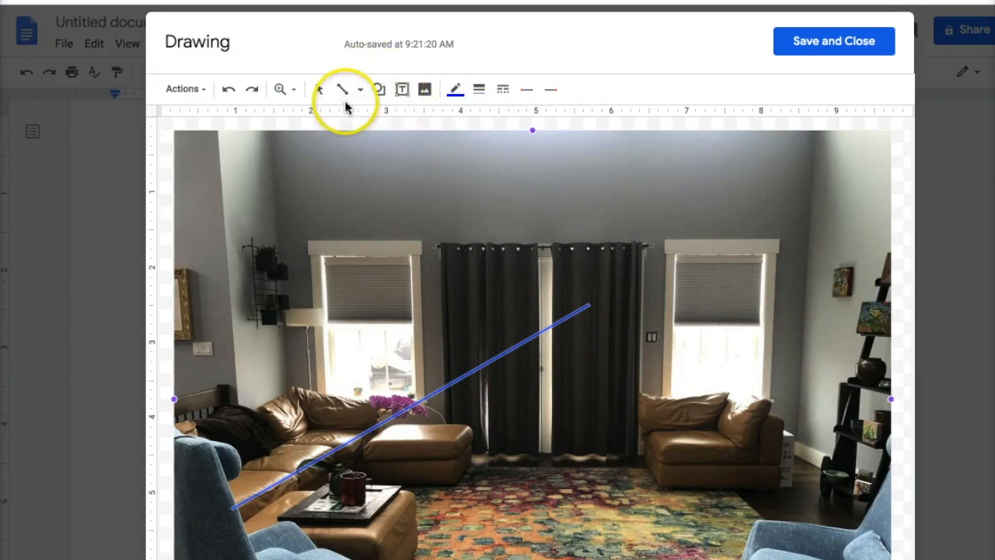
left_click(477, 91)
left_click(496, 145)
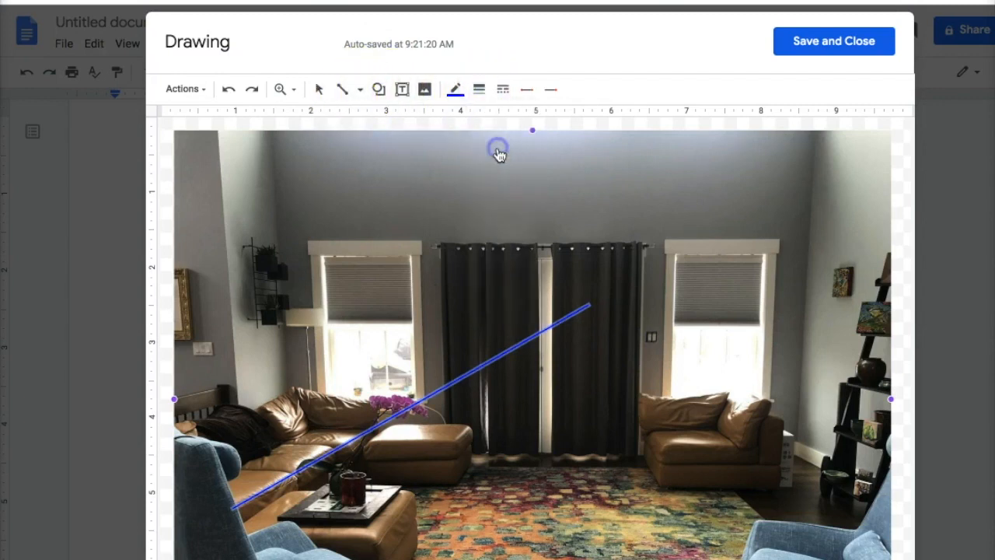
left_click(478, 89)
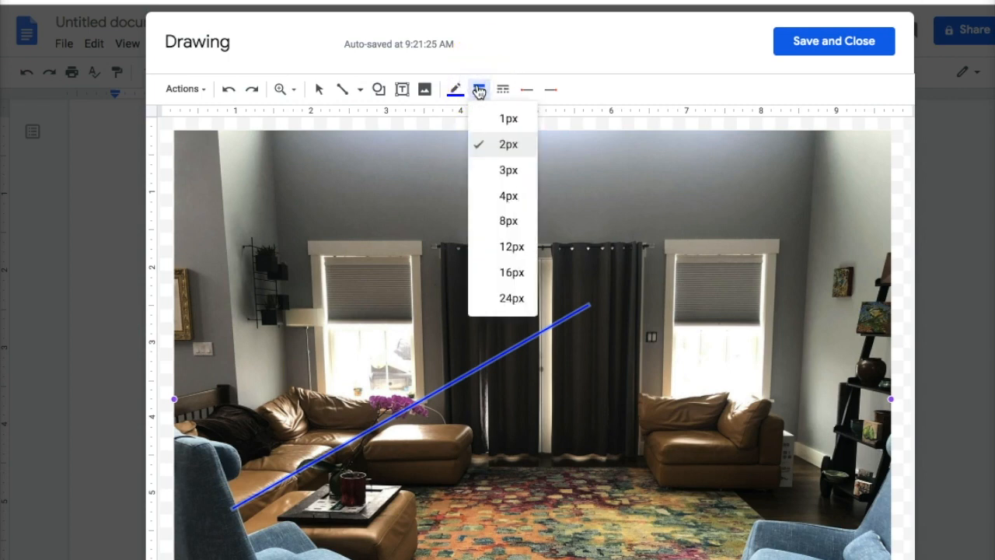
left_click(456, 87)
Reselect the Line tool to draw another perspective line
left_click(344, 89)
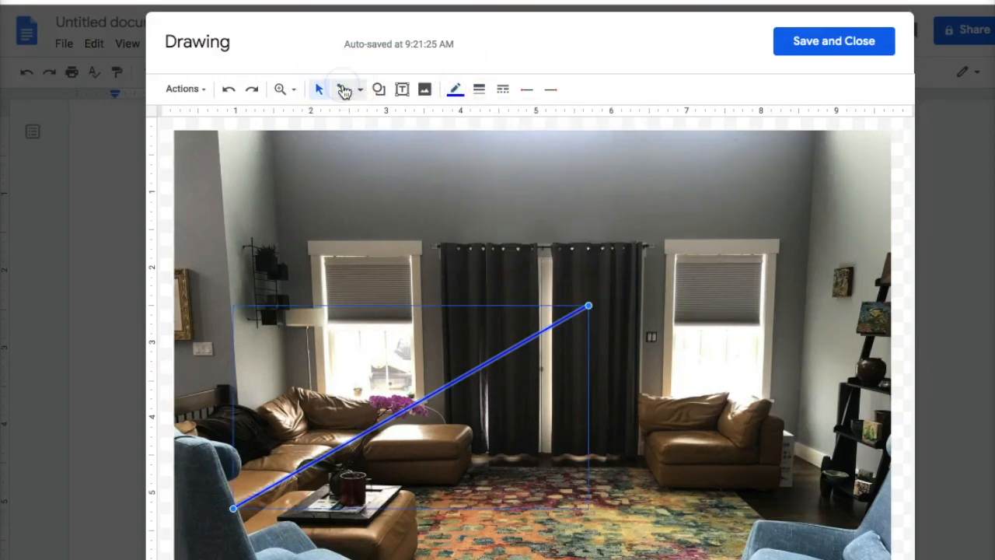
left_click(344, 90)
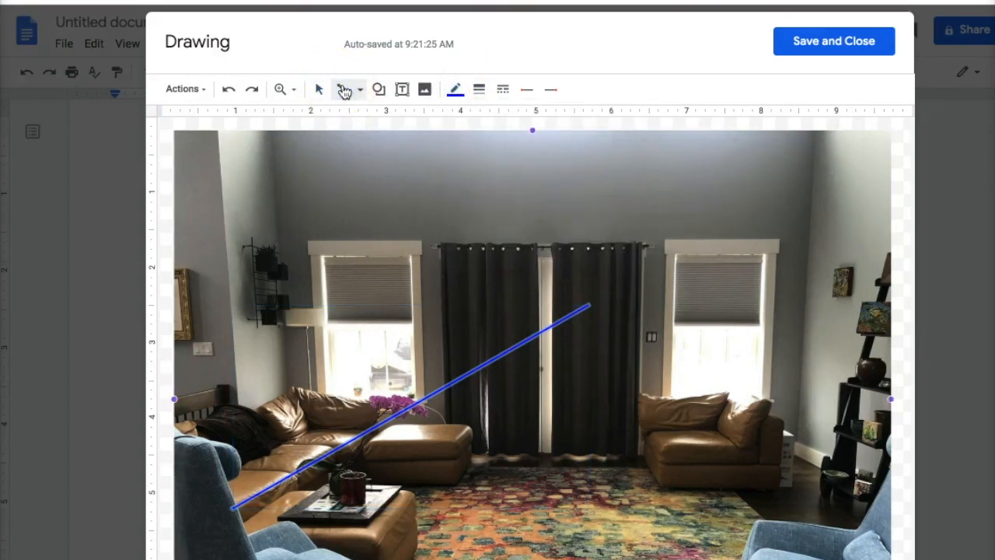
left_click(345, 91)
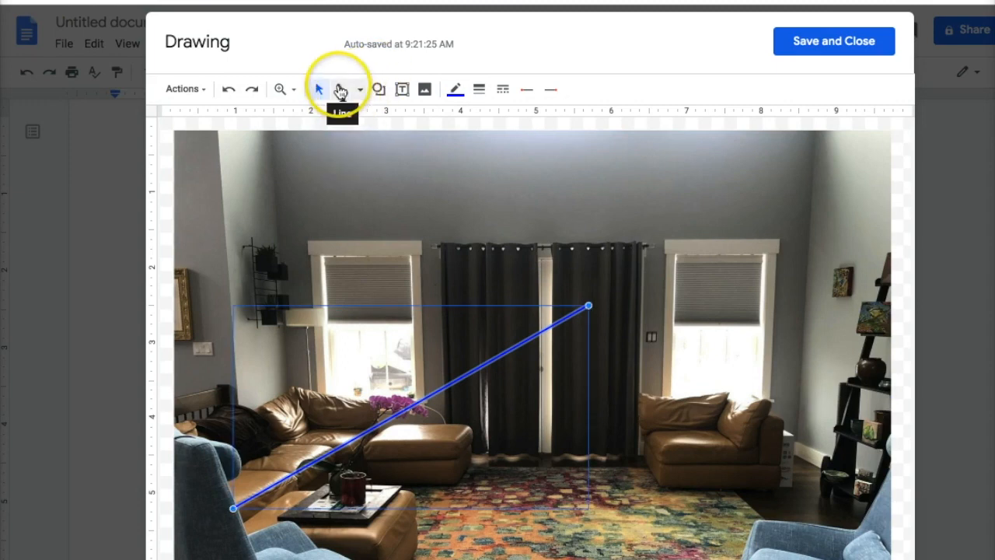
left_click(342, 90)
left_click(614, 396)
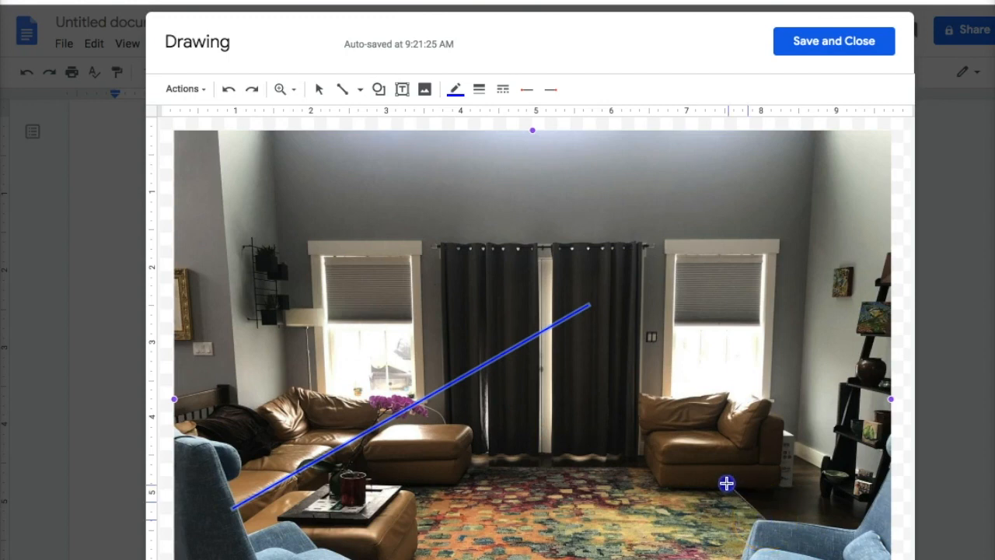
Draw a blue line from the lower-right armchair up to the curtain gap
left_click_drag(724, 484, 541, 315)
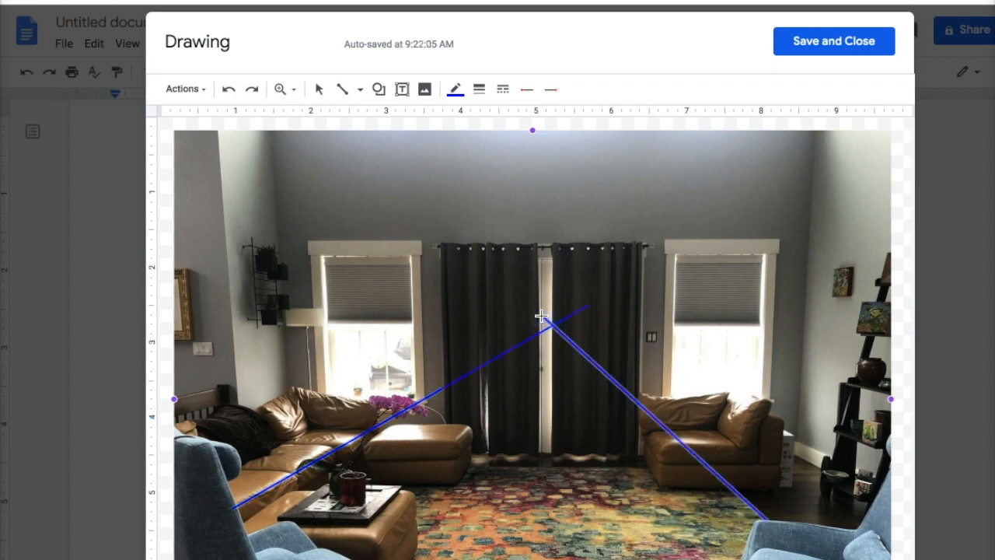
left_click(470, 119)
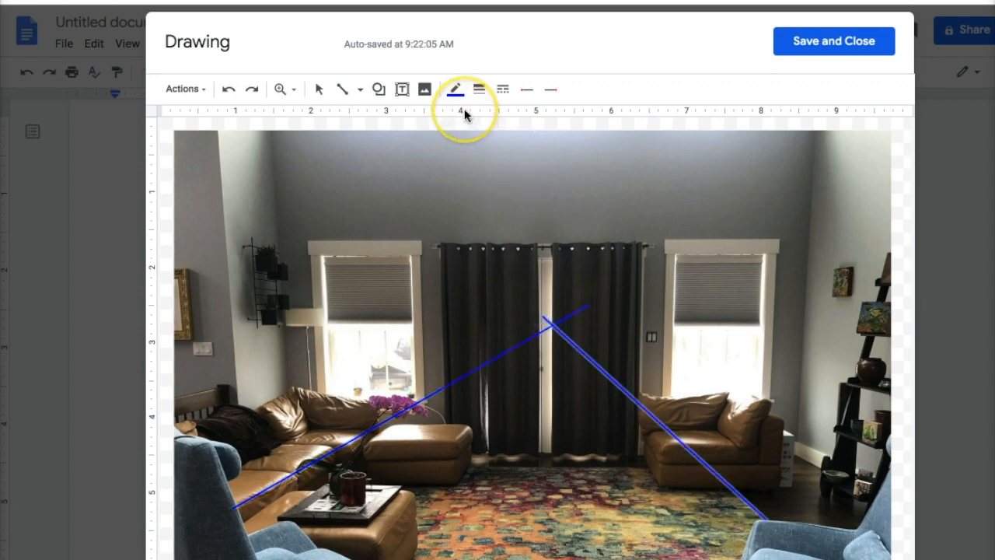
left_click(562, 325)
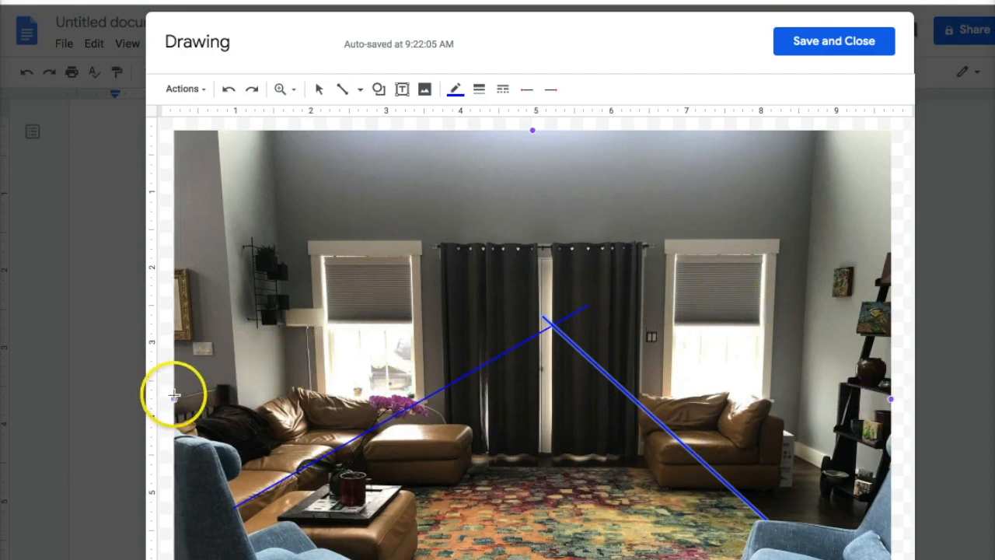
Select the right-hand blue line, then return to the Line tool
left_click(342, 93)
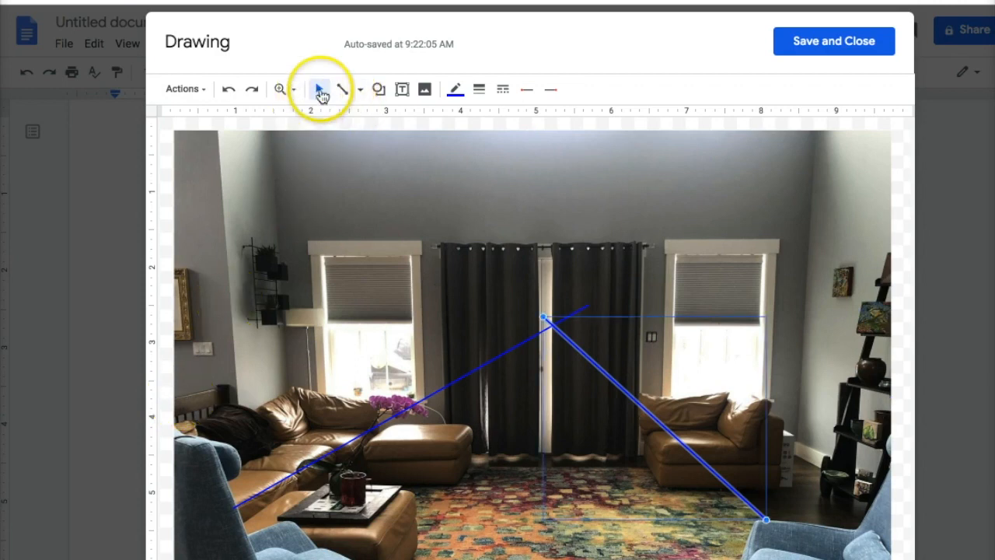
left_click(344, 91)
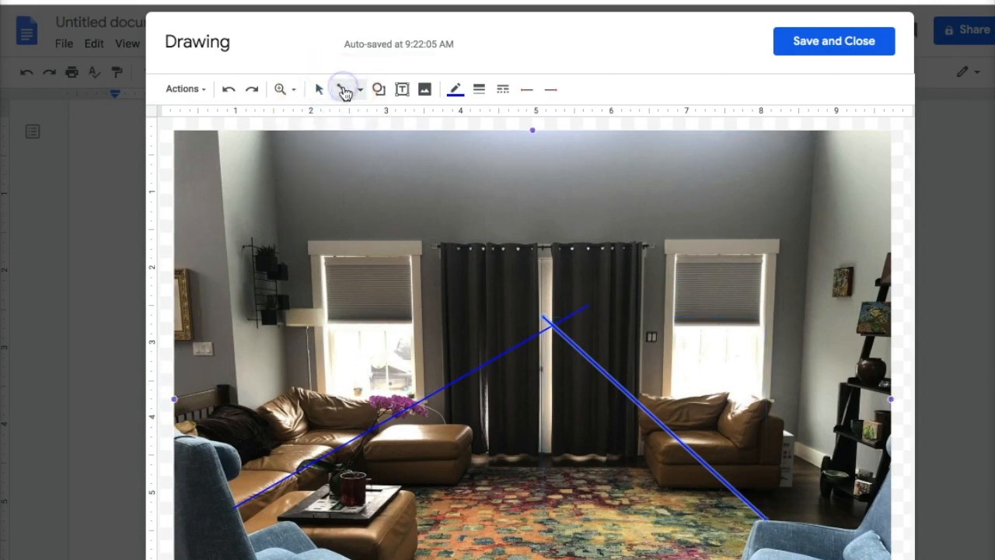
left_click(345, 91)
left_click(345, 91)
left_click(344, 92)
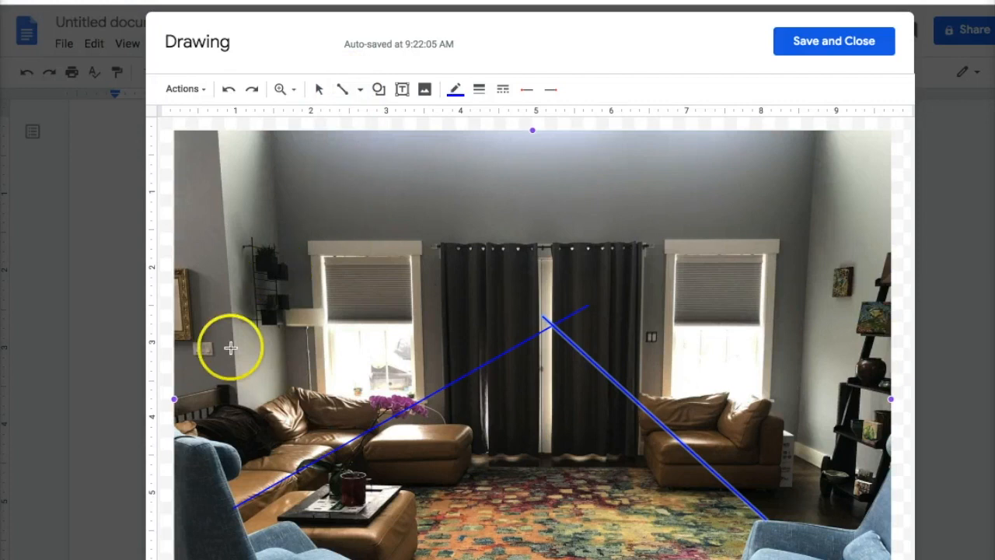
Draw a line from the photo's left edge to the curtain gap
mouse_move(176, 399)
left_mouse_down()
mouse_move(573, 333)
mouse_move(573, 322)
mouse_move(552, 324)
mouse_move(559, 313)
left_mouse_up()
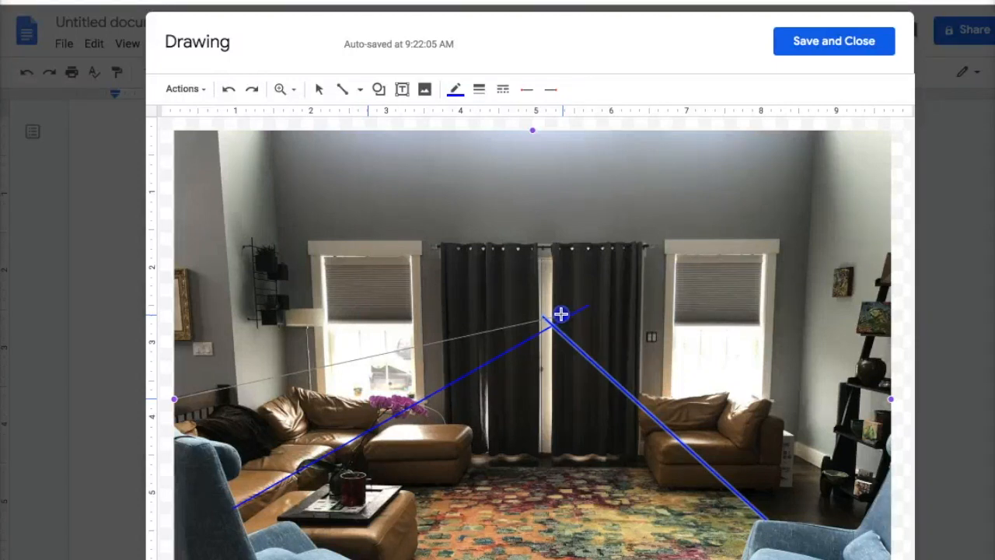
left_click_drag(561, 314, 562, 314)
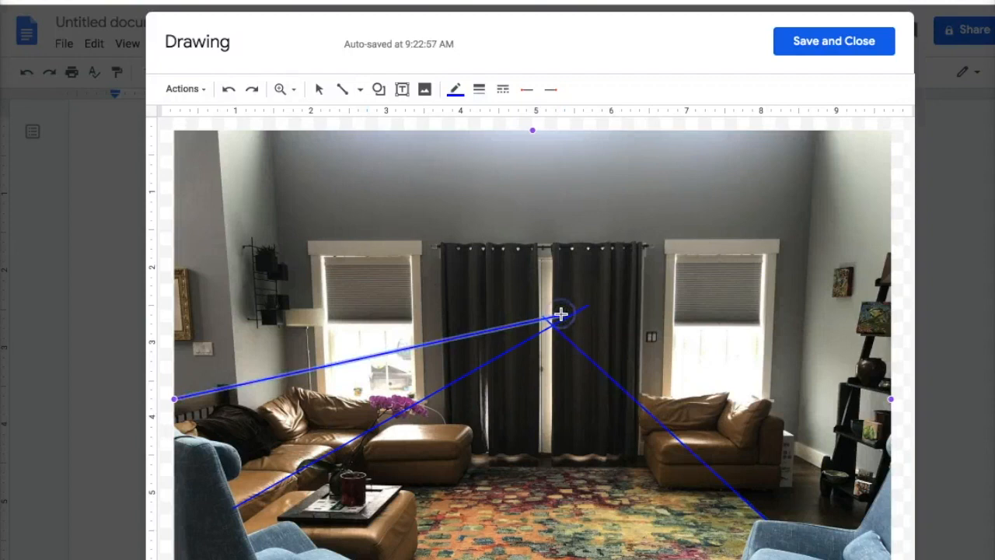
left_click(452, 90)
left_click(452, 91)
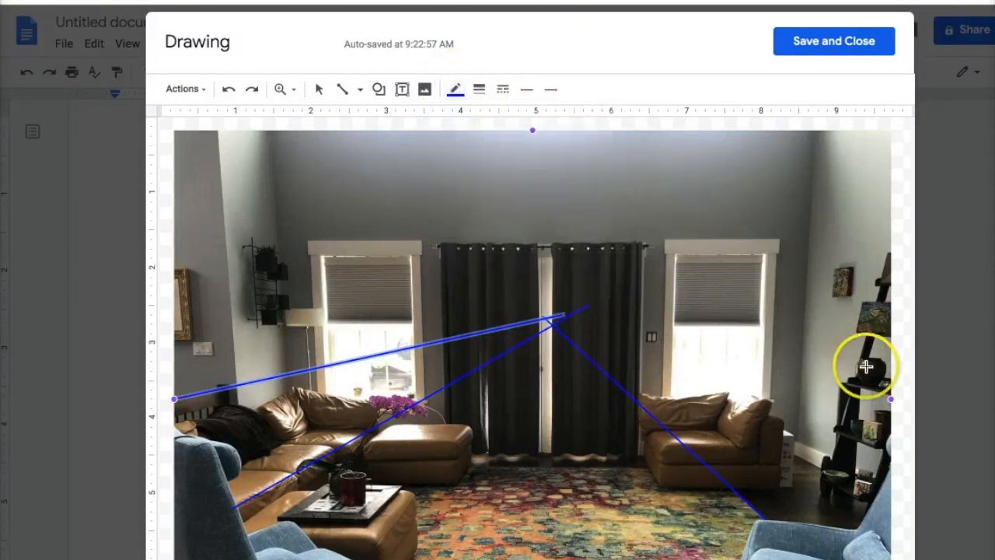
Draw a line from the right edge to the curtain gap, redoing misplaced attempts
left_click_drag(890, 397, 555, 311)
key("ctrl+z")
left_click_drag(891, 398, 566, 315)
key("ctrl+z")
left_click_drag(891, 397, 537, 309)
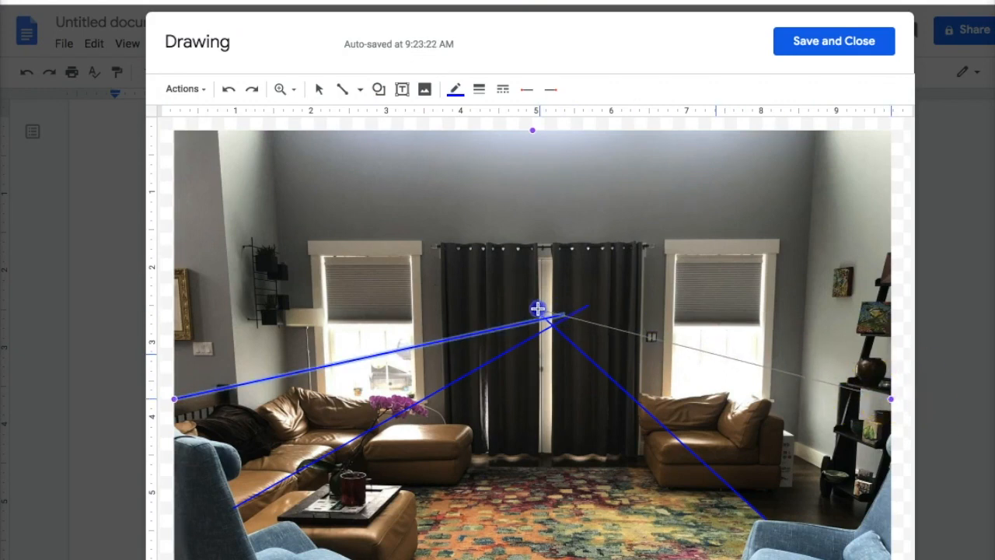
left_click_drag(537, 309, 538, 310)
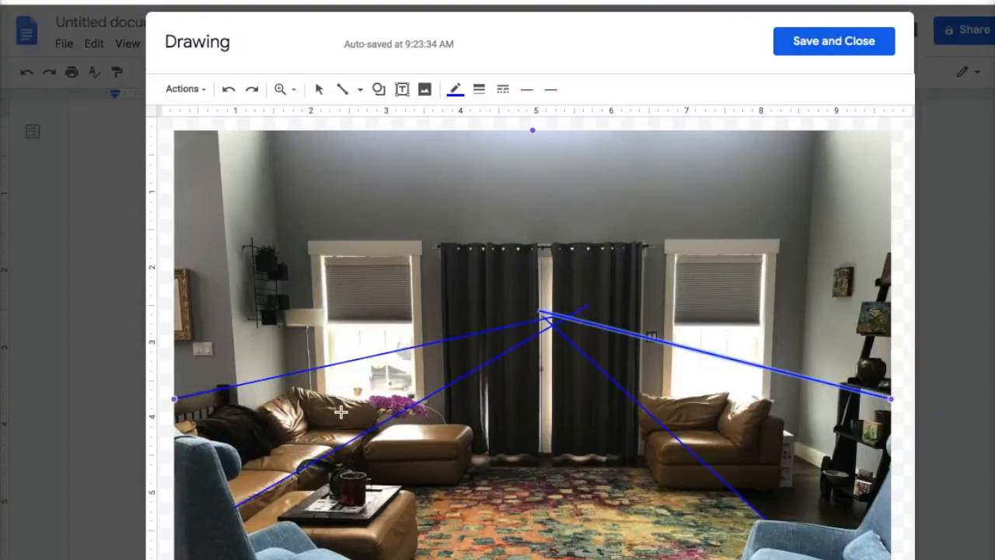
Draw two lines from the wall shelf to the curtain gap
left_click(253, 245)
left_click_drag(343, 255, 554, 316)
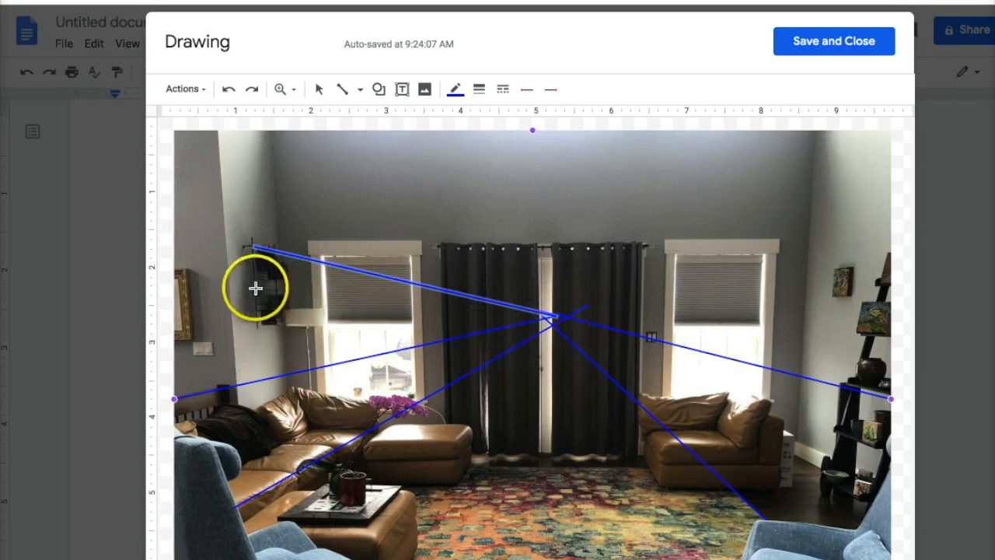
left_click_drag(254, 288, 559, 318)
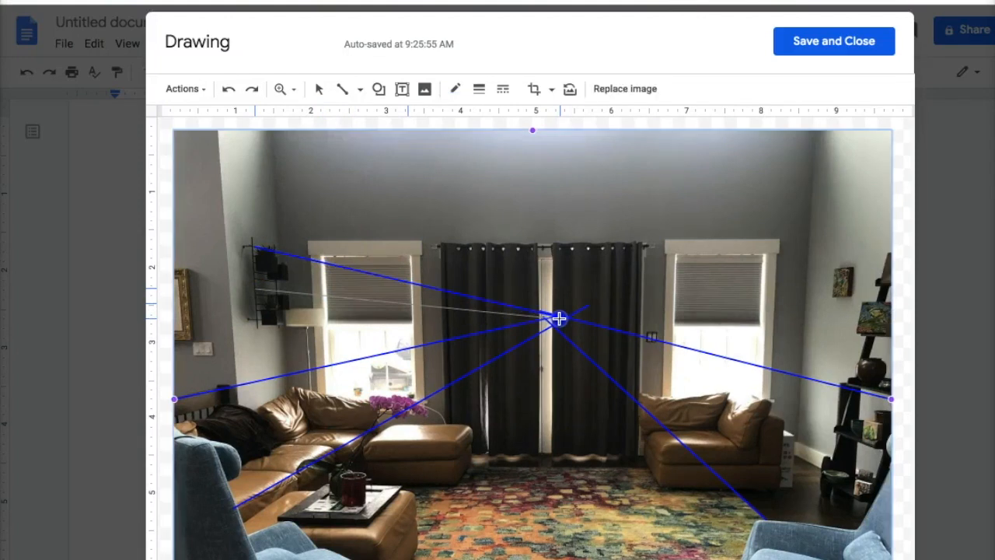
left_click(559, 318)
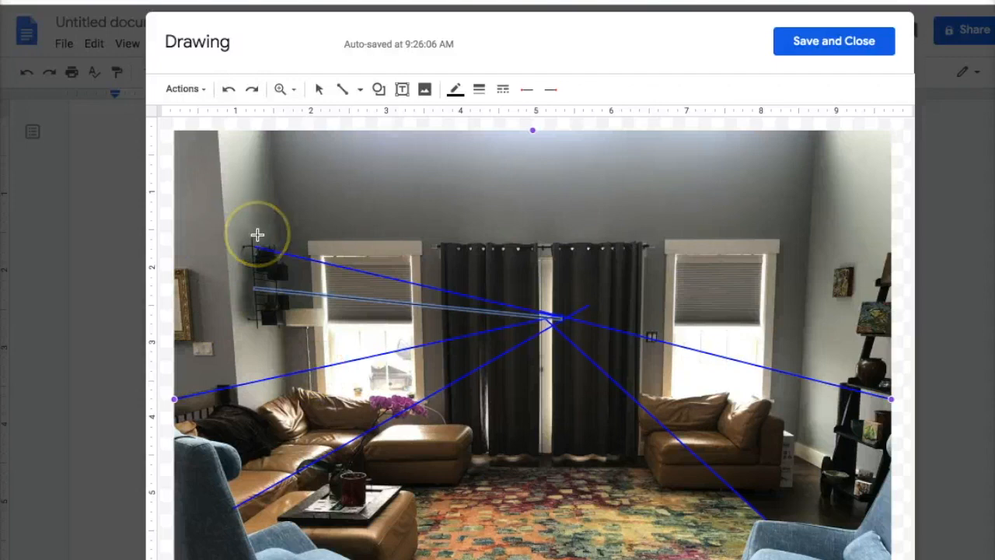
left_click(344, 91)
left_click(349, 91)
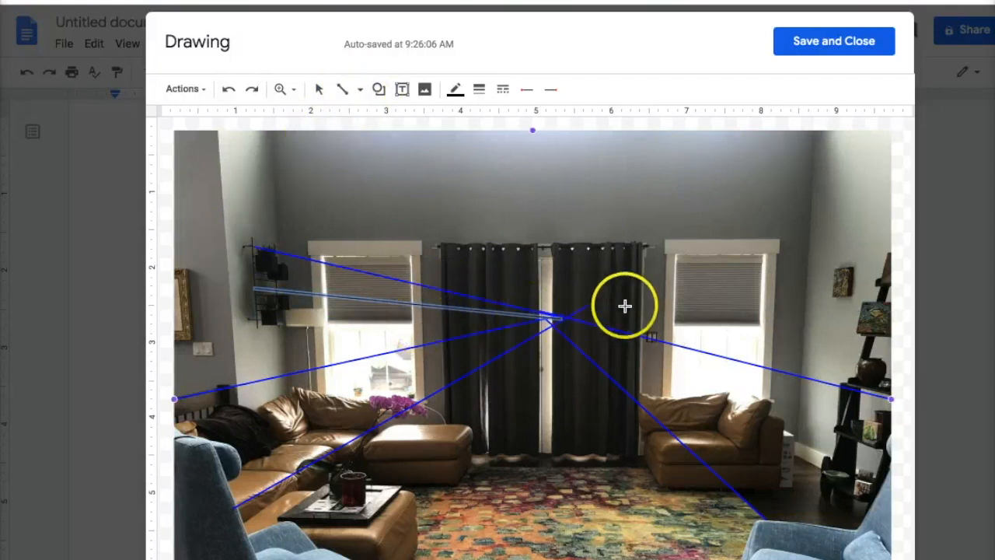
Draw a horizontal line across the photo and make it orange, 2px thick
left_click(172, 302)
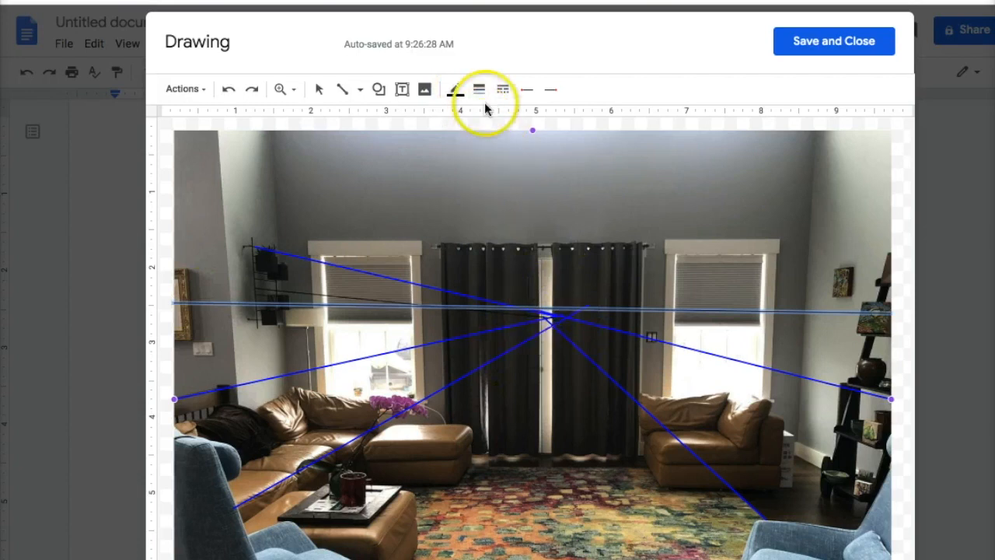
left_click(455, 90)
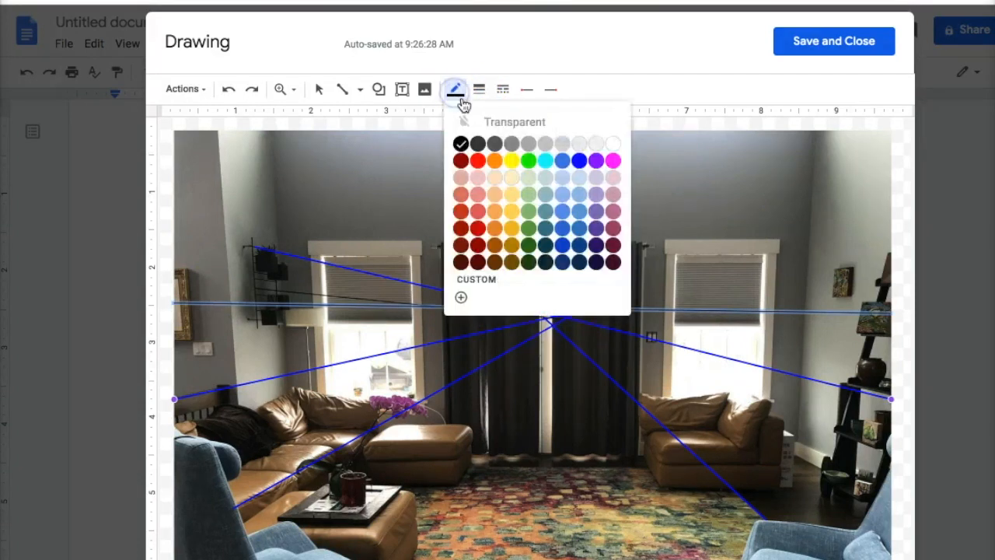
left_click(495, 160)
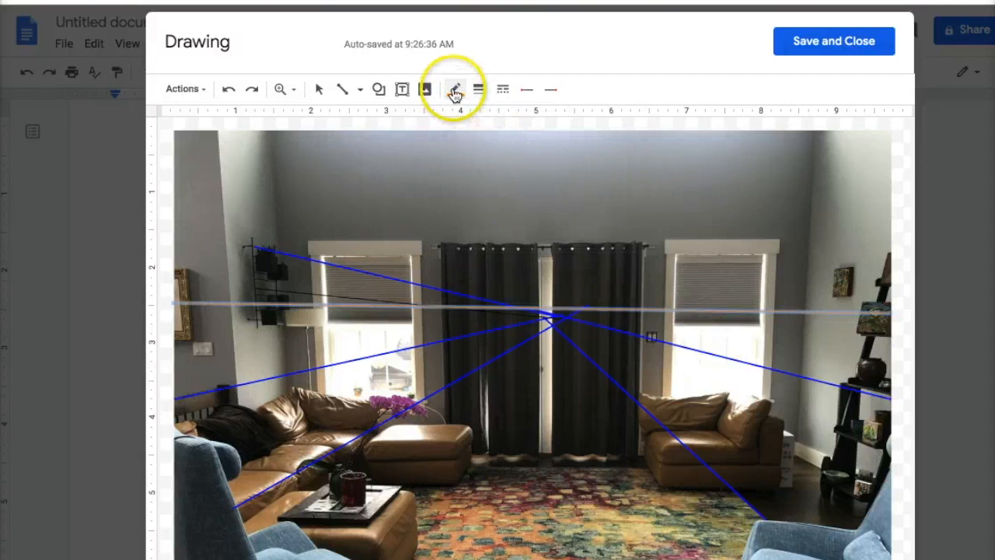
left_click(480, 91)
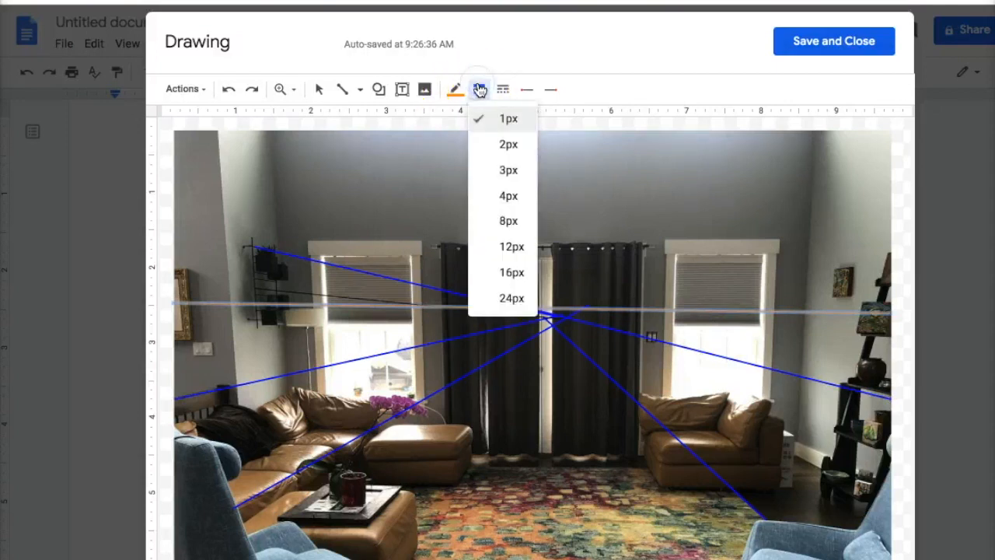
left_click(510, 143)
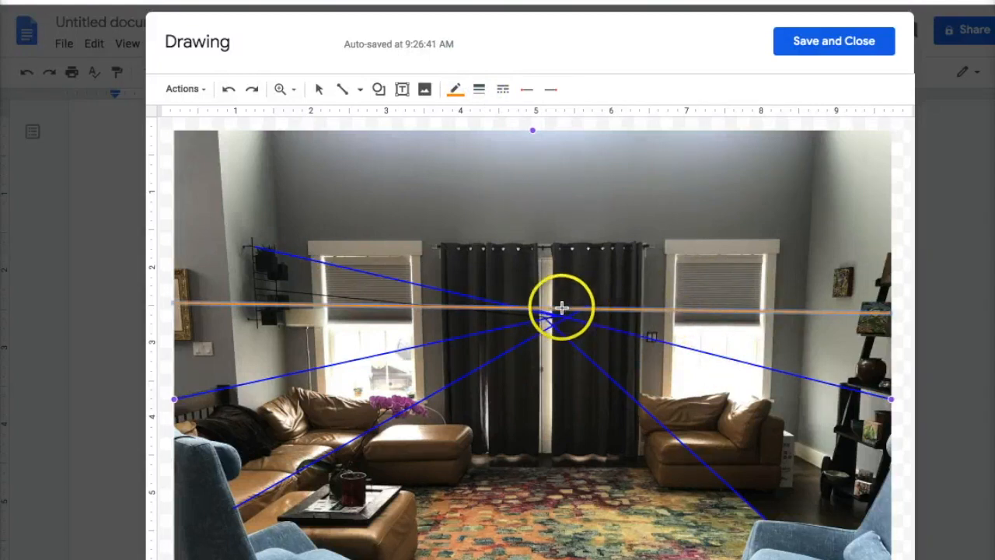
Nudge the horizon line down slightly so it passes through the vanishing point
left_click(319, 92)
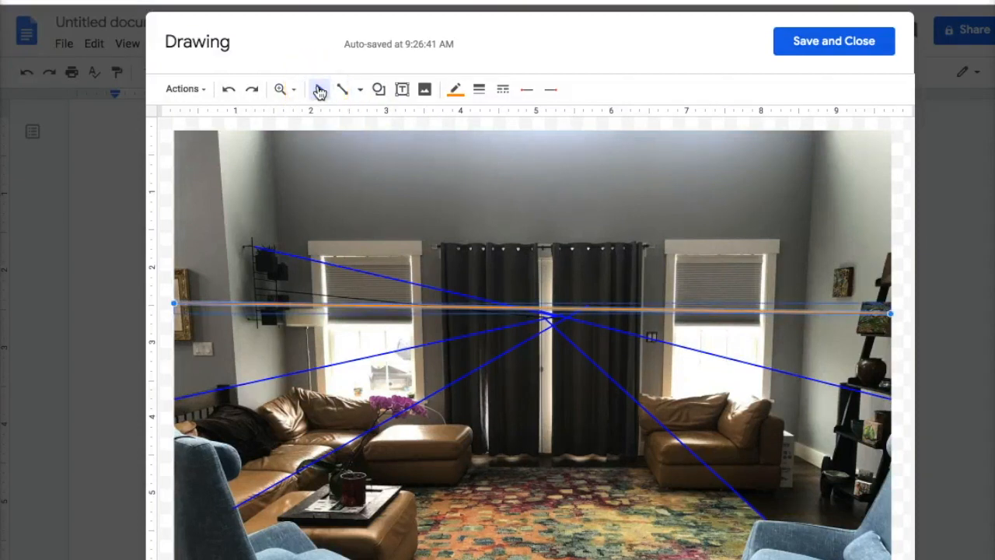
left_click_drag(648, 315, 648, 320)
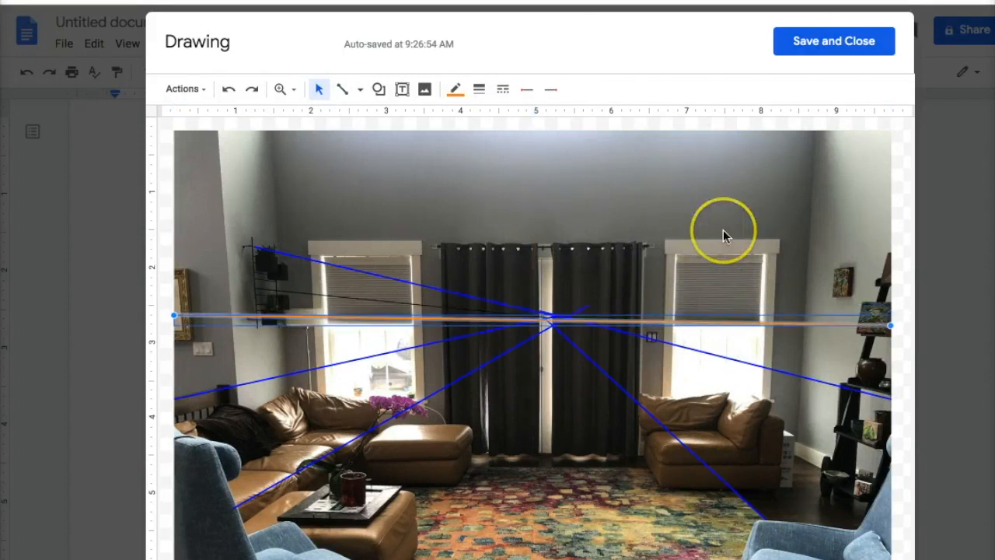
left_click(378, 90)
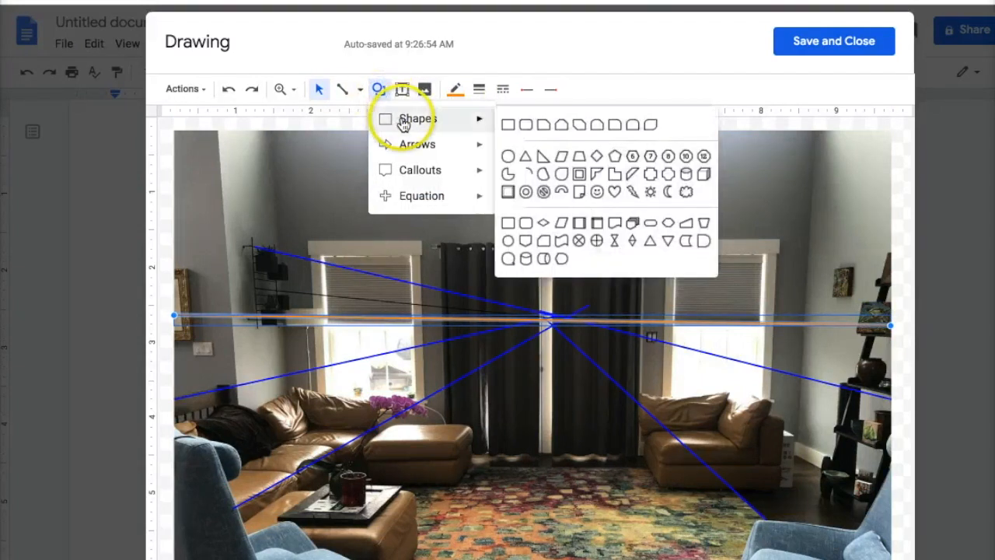
Draw a small circle above the curtains and fill it red
mouse_move(469, 122)
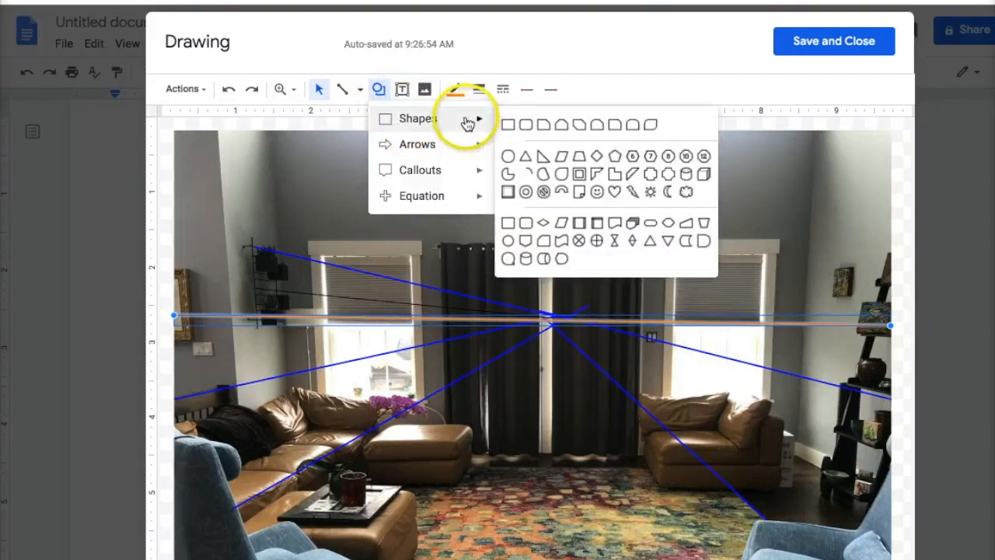
left_click(509, 247)
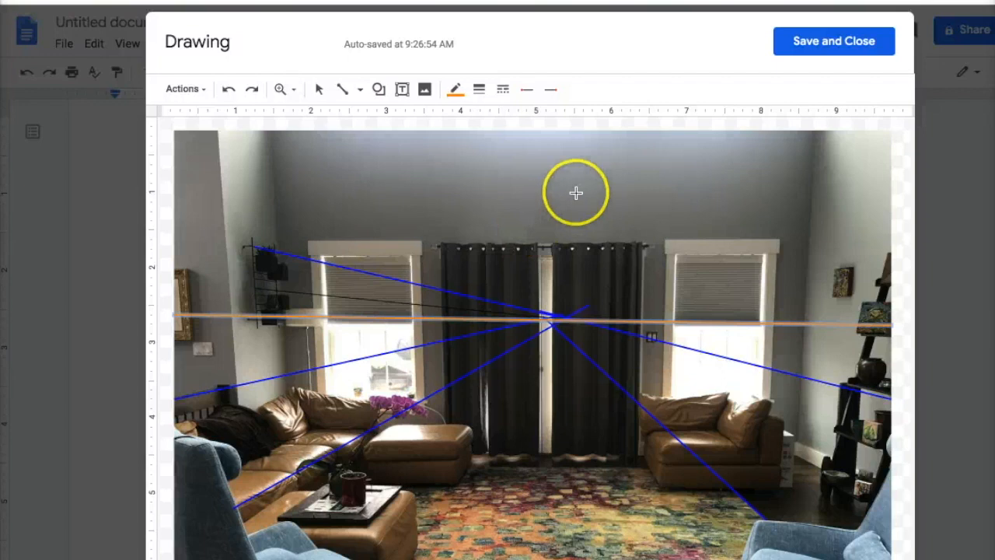
left_click_drag(549, 215, 554, 214)
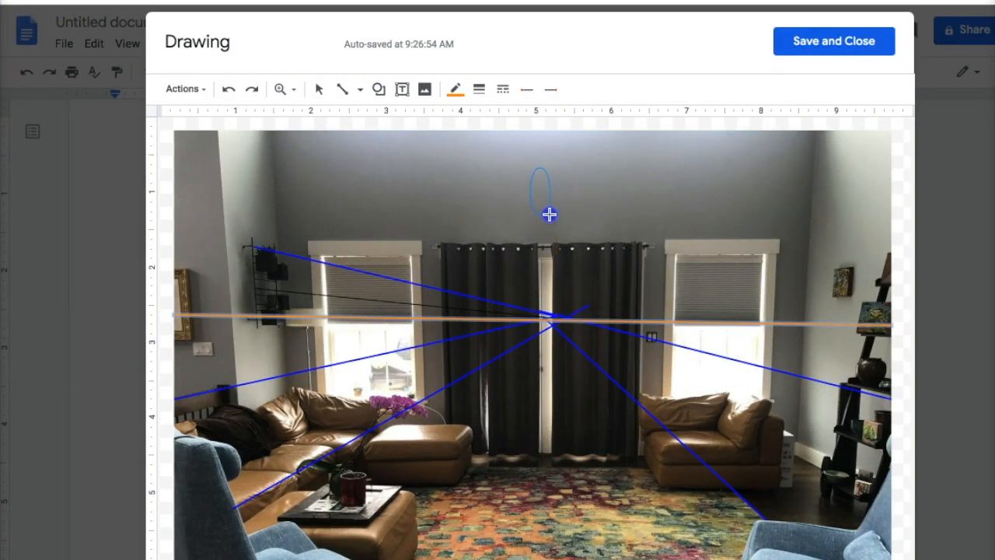
left_click_drag(542, 214, 593, 188)
left_click_drag(604, 208, 553, 197)
left_click_drag(608, 213, 560, 188)
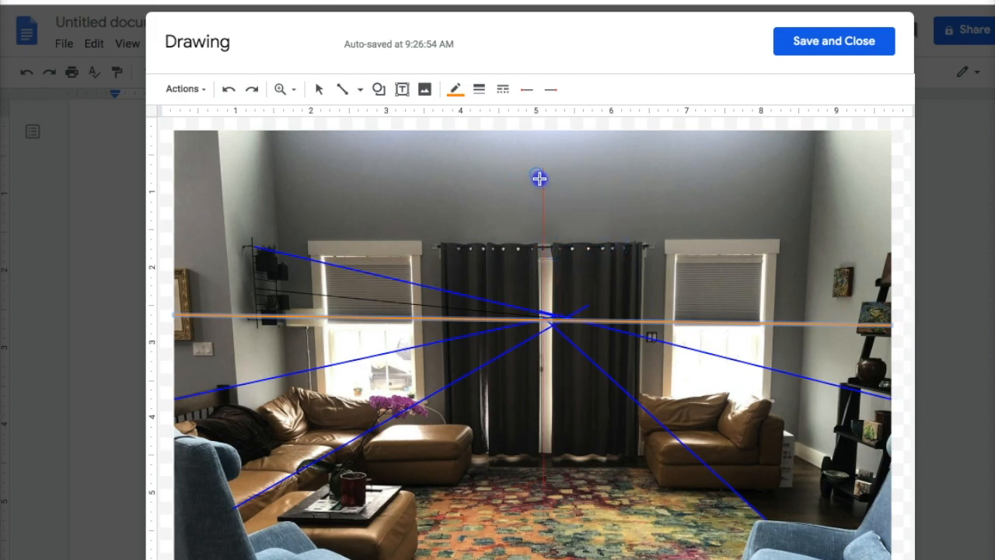
left_click_drag(539, 178, 539, 180)
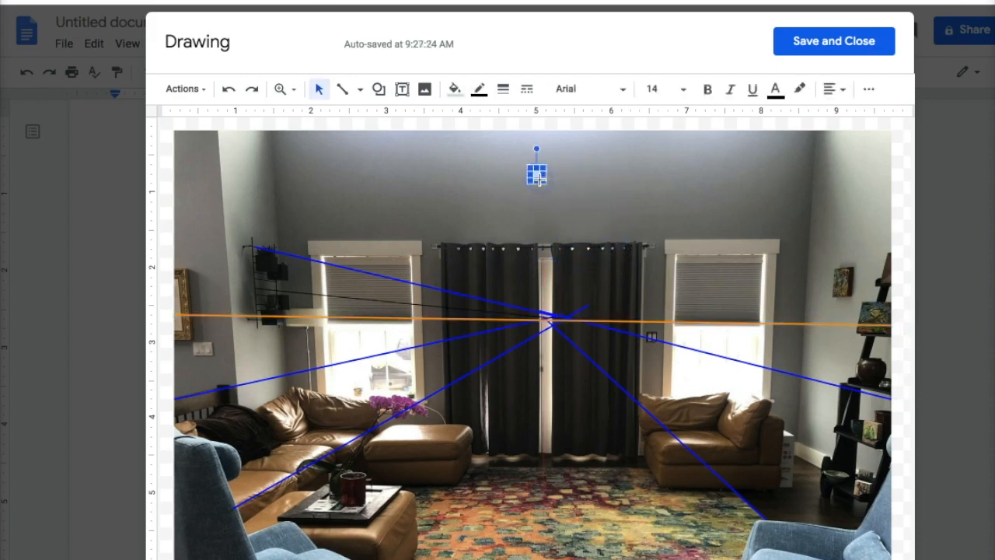
left_click(455, 89)
left_click(478, 191)
Move the red dot onto the intersection of the blue perspective lines
left_click(318, 92)
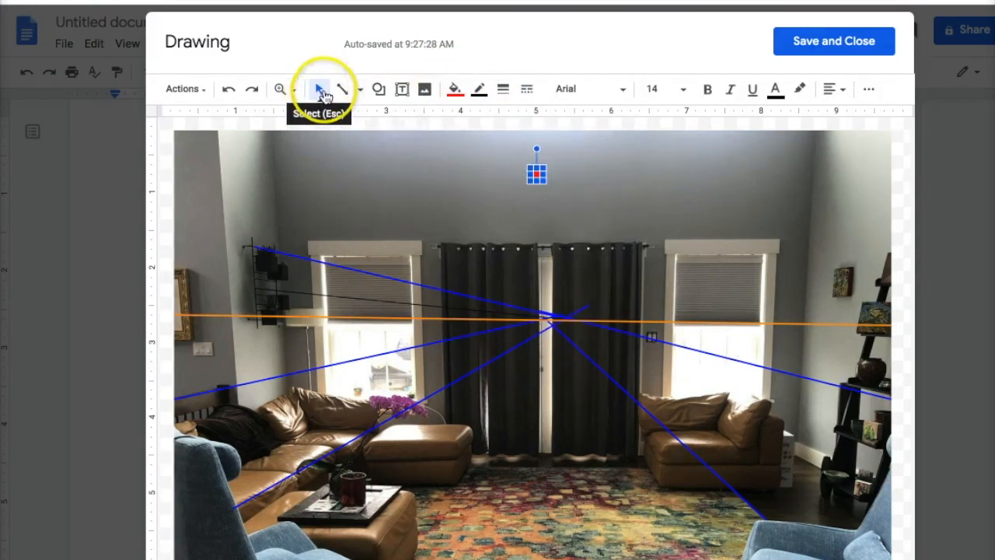
left_click_drag(535, 173, 549, 319)
left_click(667, 423)
left_click(566, 314)
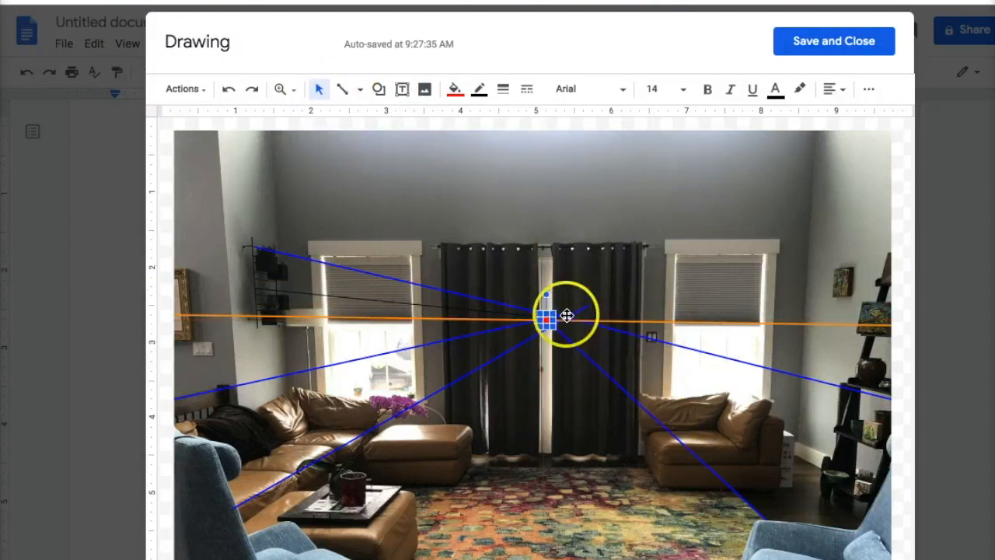
left_click(646, 200)
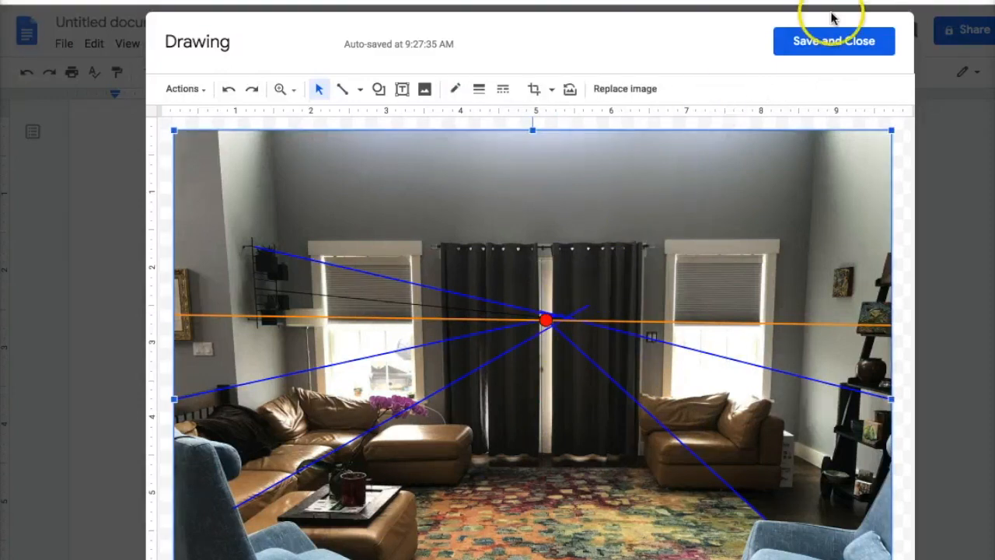
Save the drawing into the document, then reopen it for editing
left_click(833, 40)
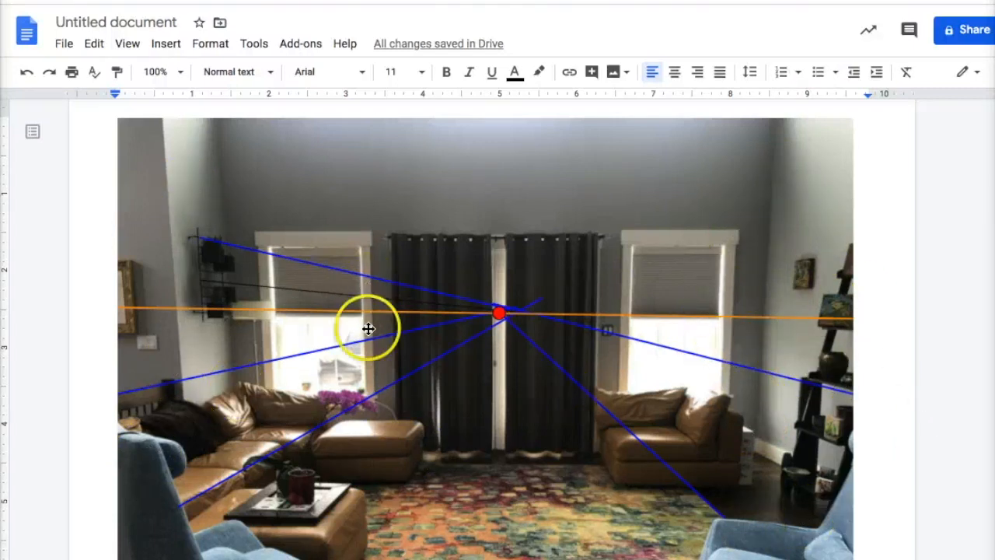
double_click(605, 233)
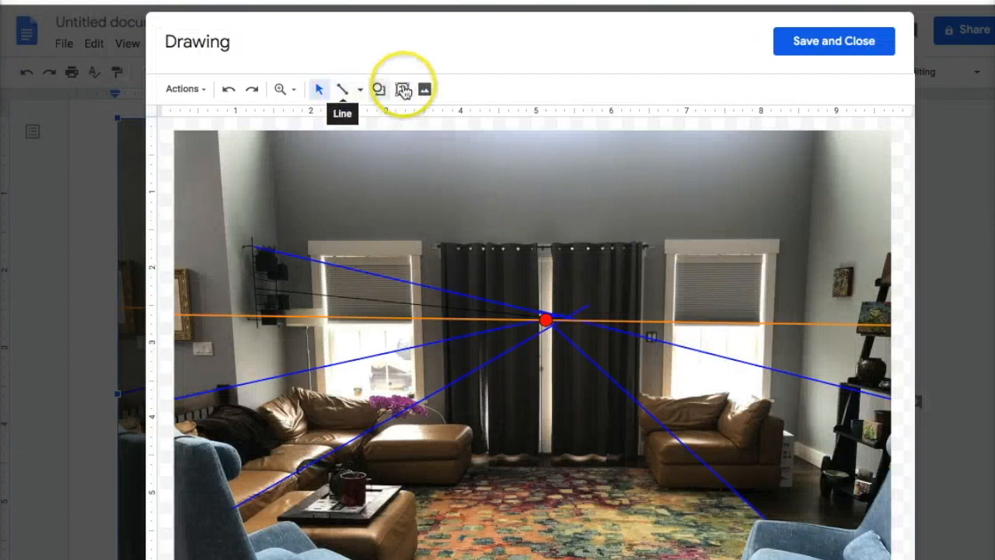
left_click(338, 91)
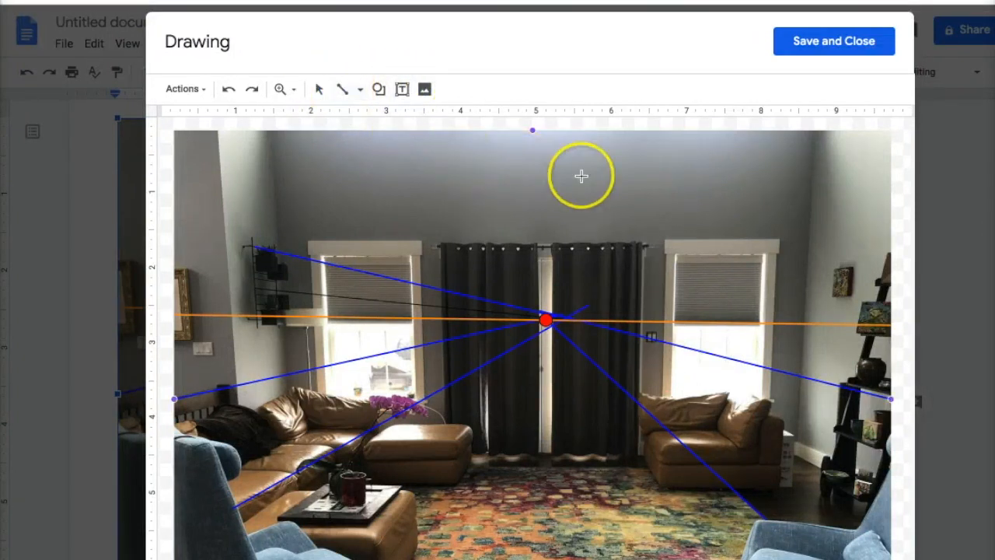
left_click(345, 91)
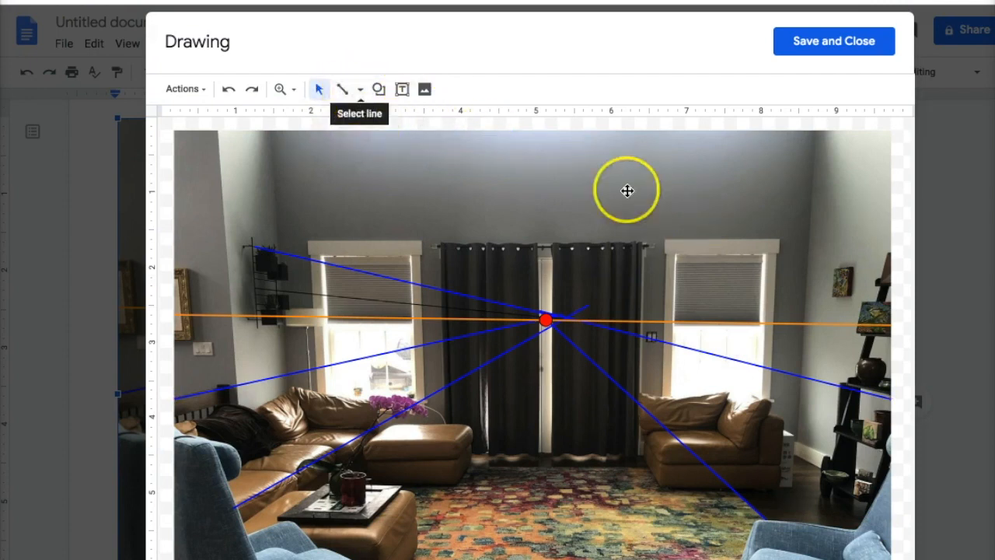
Undo the accidental photo moves and draw a thin vertical line down the right back corner
left_click_drag(813, 138, 824, 327)
key("ctrl+z")
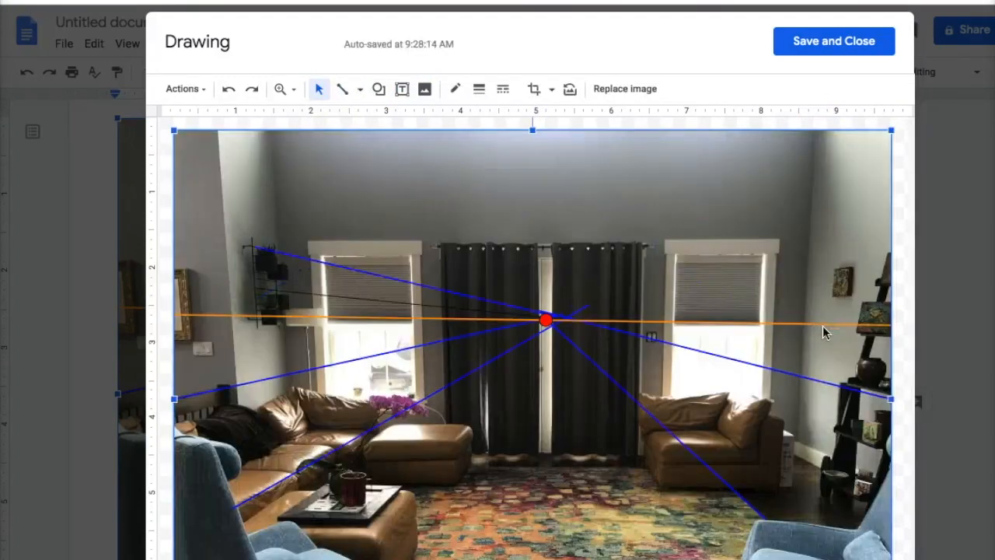
left_click_drag(813, 171, 817, 252)
key("ctrl+z")
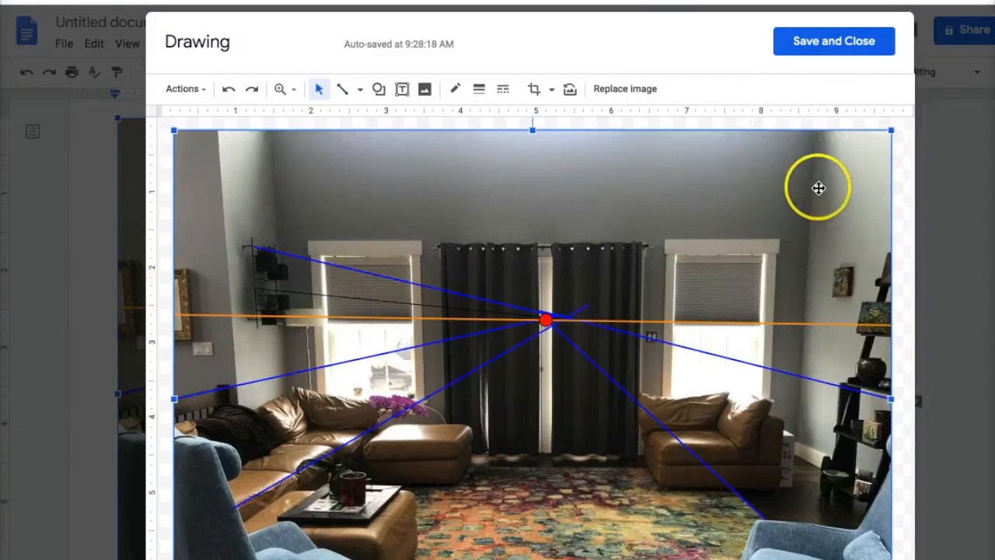
left_click(342, 89)
mouse_move(813, 147)
left_mouse_down()
mouse_move(807, 460)
mouse_move(799, 448)
left_mouse_up()
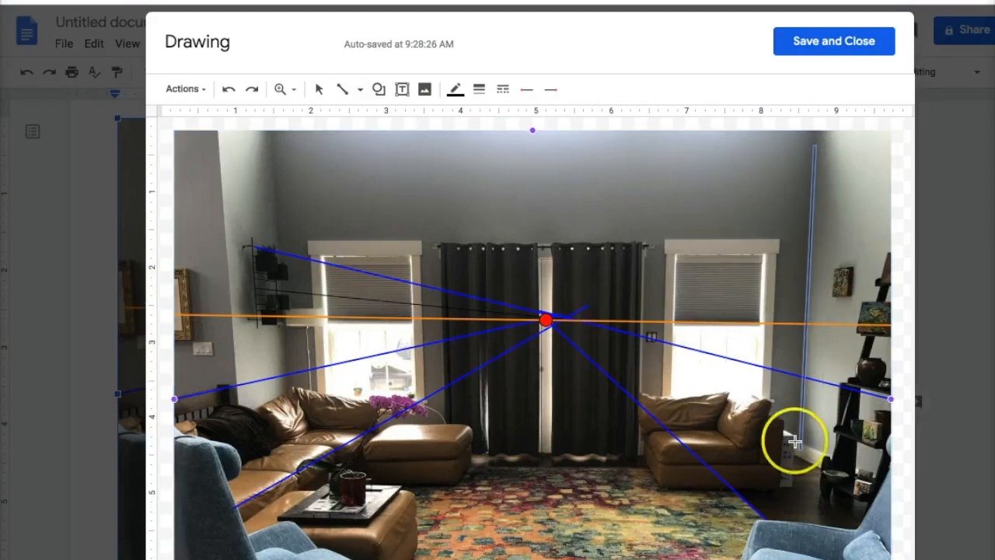
Switch the line colour to green and draw the back-wall floor edge and left corner line
left_click(455, 89)
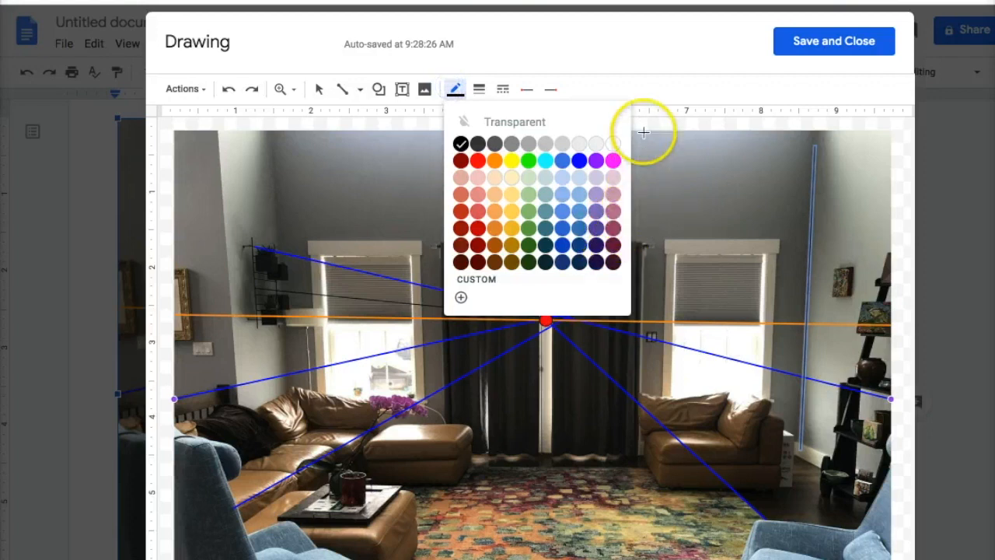
left_click(527, 160)
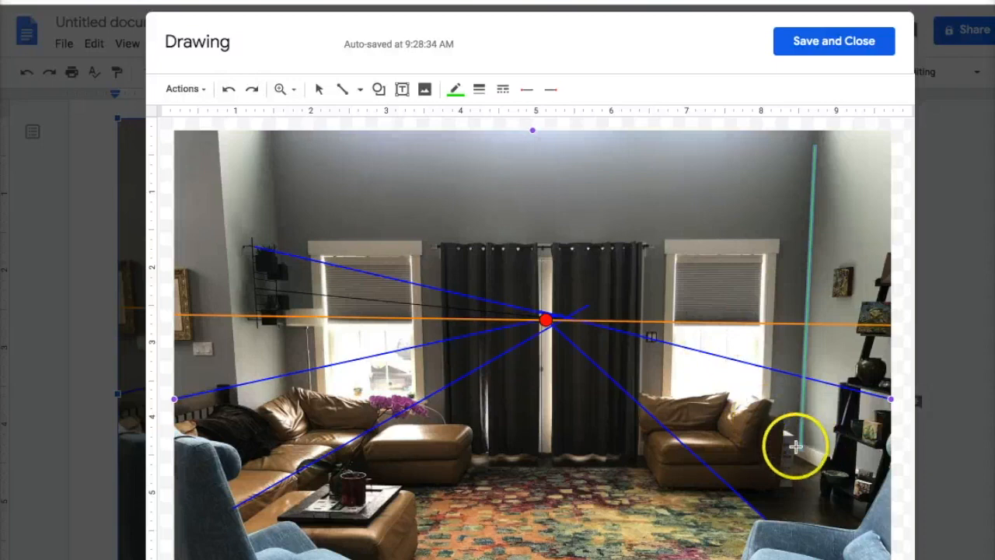
mouse_move(796, 450)
left_mouse_down()
mouse_move(391, 456)
mouse_move(298, 441)
left_mouse_up()
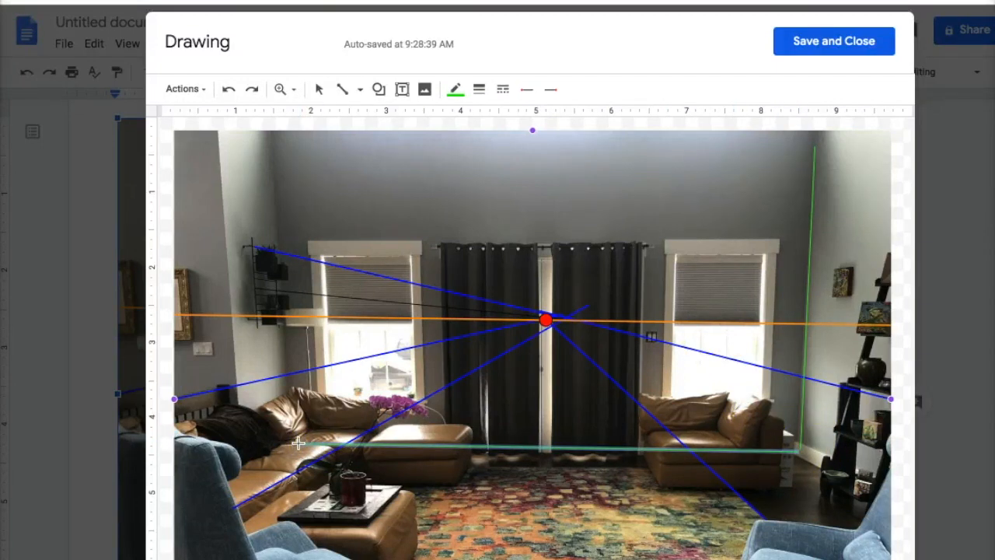
left_click_drag(272, 173, 272, 140)
left_click(324, 152)
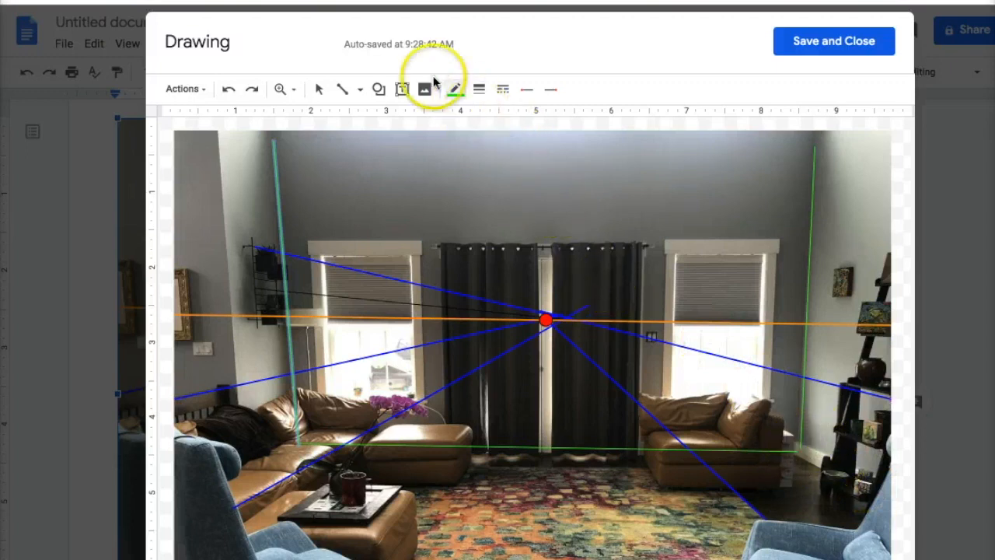
Nudge the green floor line onto the wall base and add diagonal lines from both floor corners
left_click(319, 90)
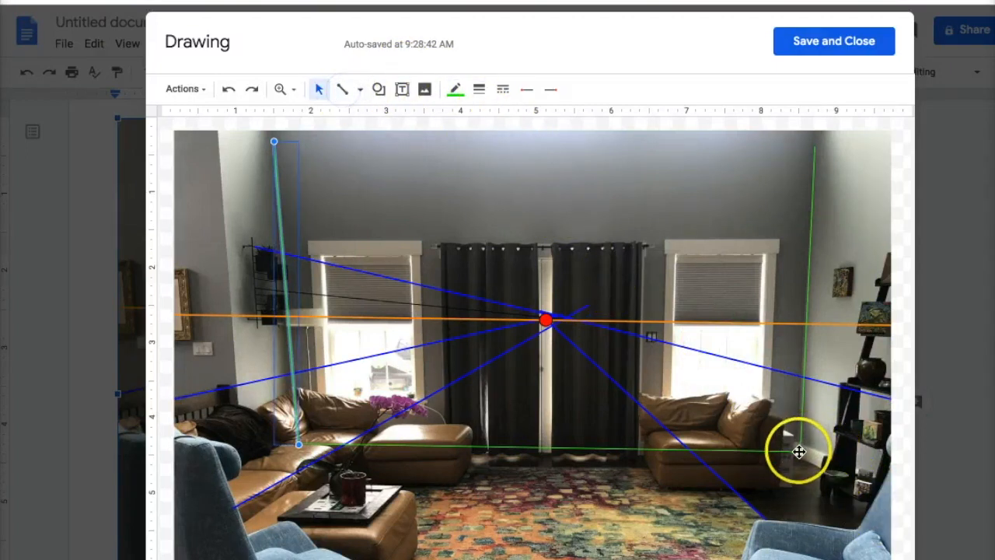
left_click(801, 452)
mouse_move(814, 459)
left_mouse_down()
mouse_move(846, 481)
mouse_move(809, 454)
left_mouse_up()
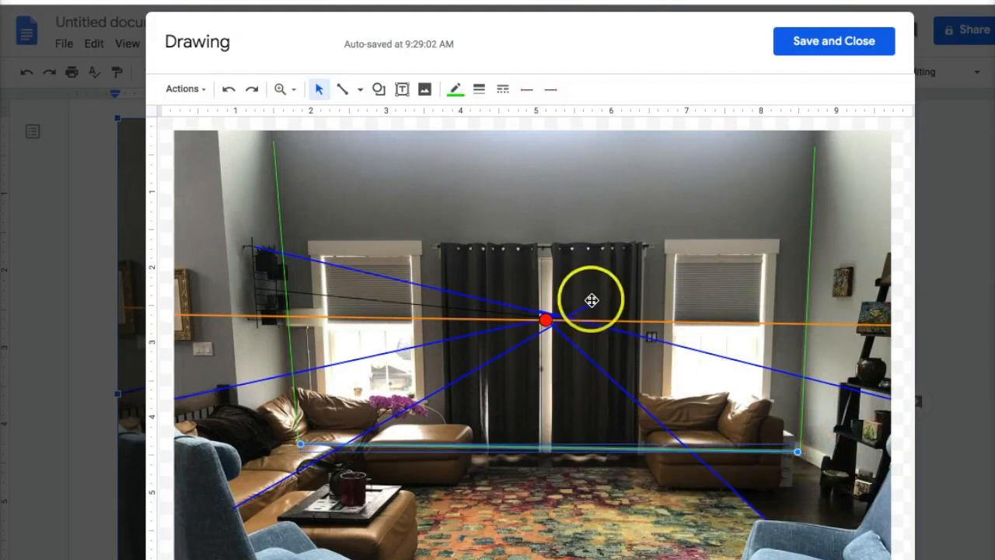
left_click(342, 88)
mouse_move(805, 451)
left_mouse_down()
mouse_move(858, 483)
mouse_move(886, 484)
left_mouse_up()
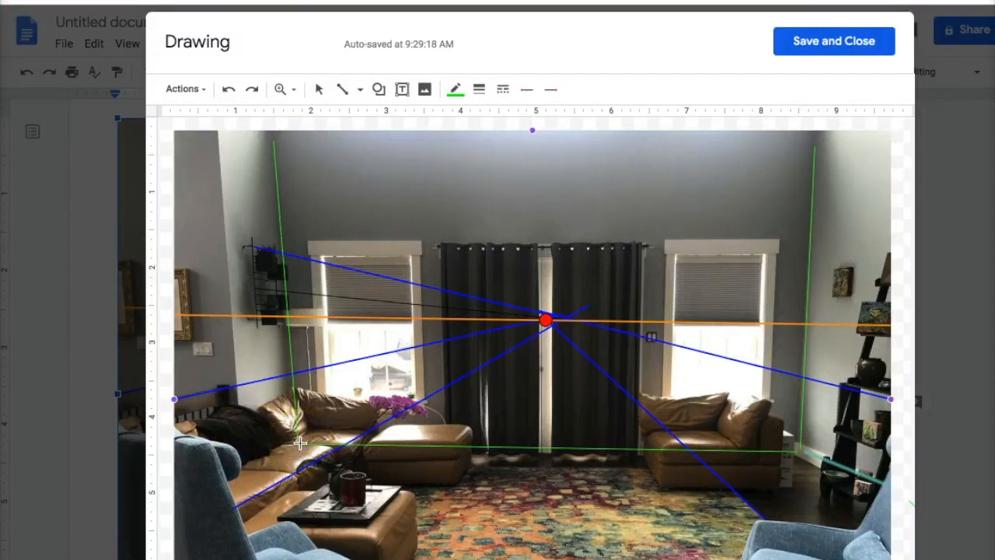
left_click_drag(179, 510, 150, 540)
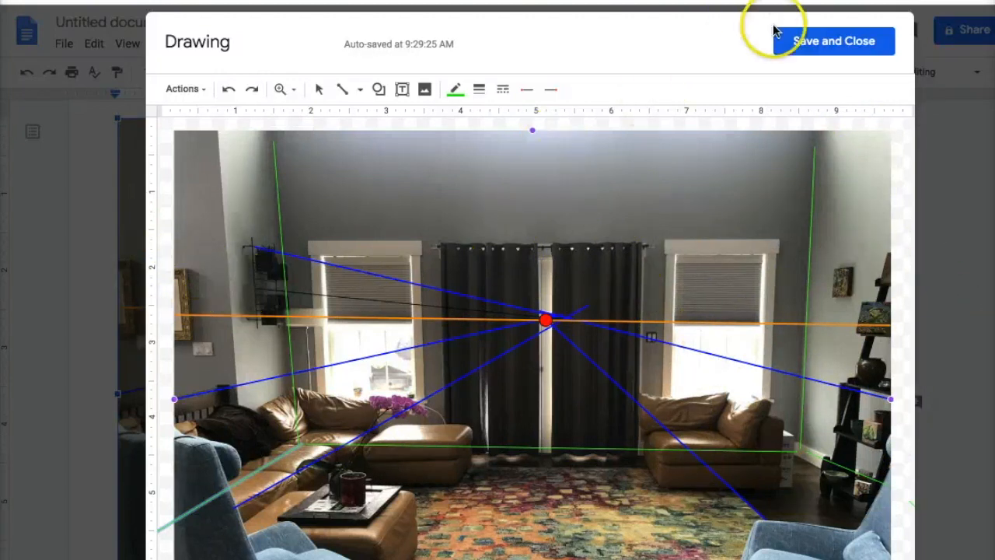
Save the drawing into the document and rename the document '1-Point Room'
left_click(786, 47)
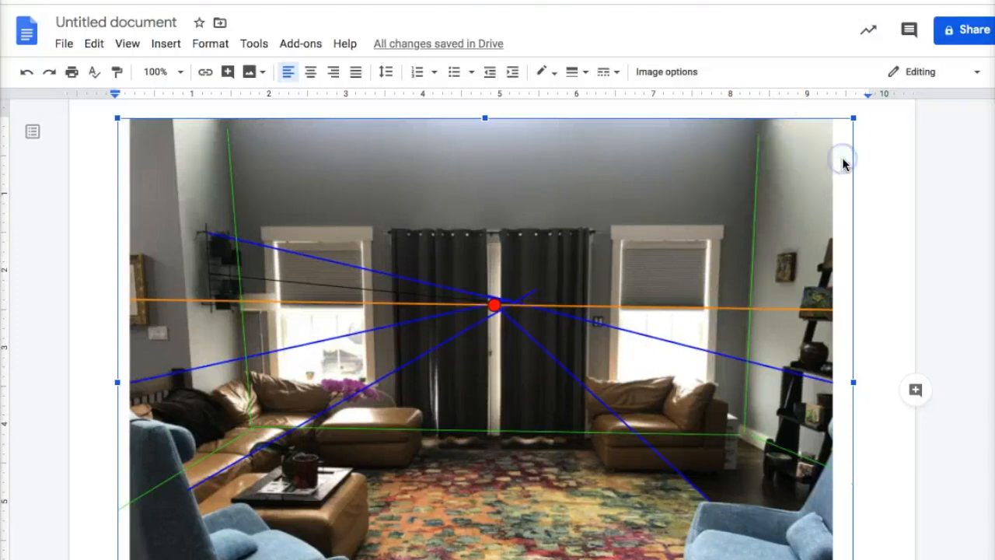
left_click(113, 22)
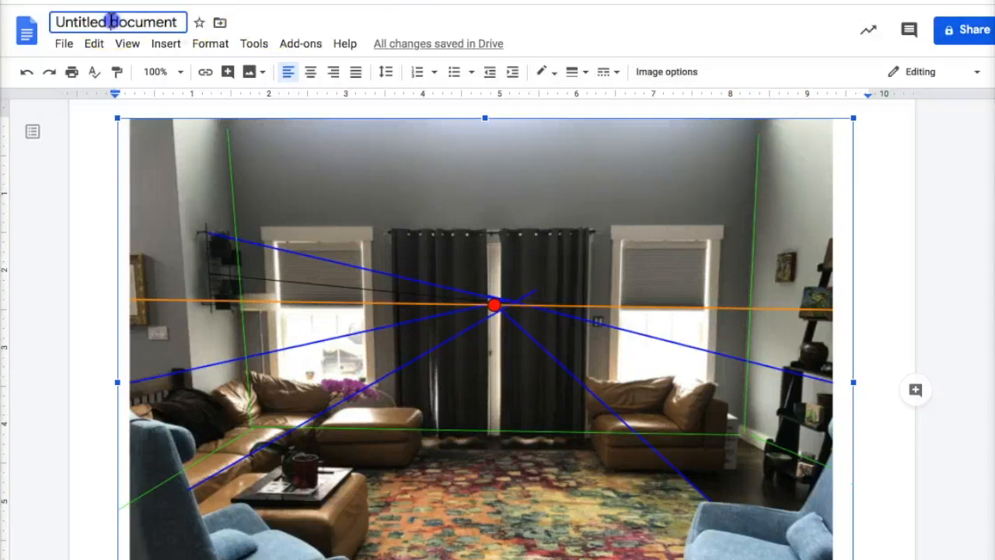
type("1")
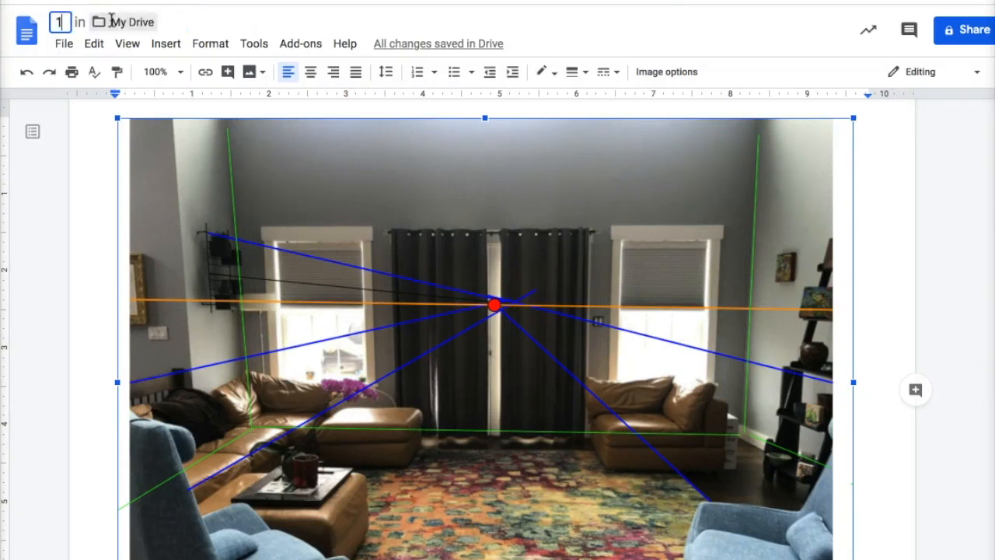
type("Point")
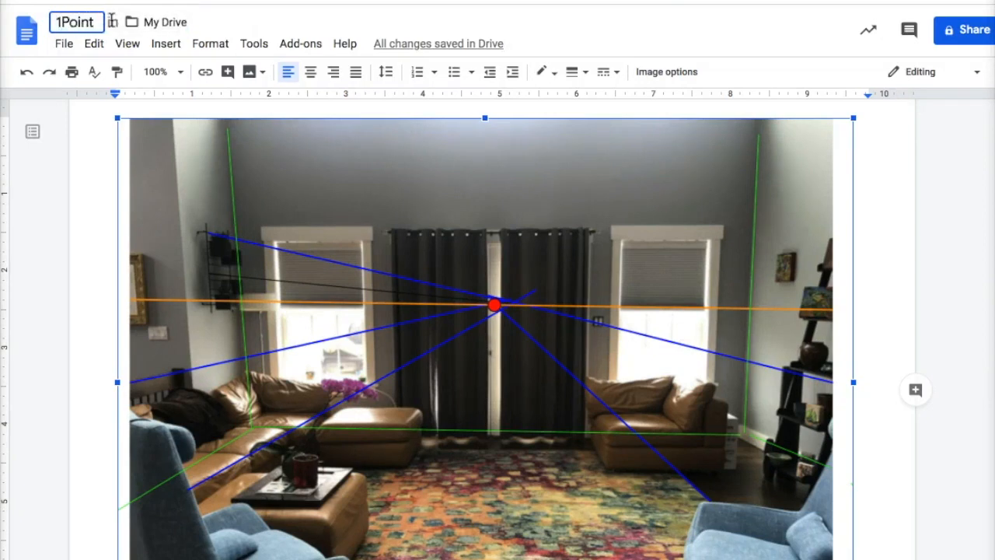
key("BackSpace")
key("BackSpace")
key("BackSpace")
key("BackSpace")
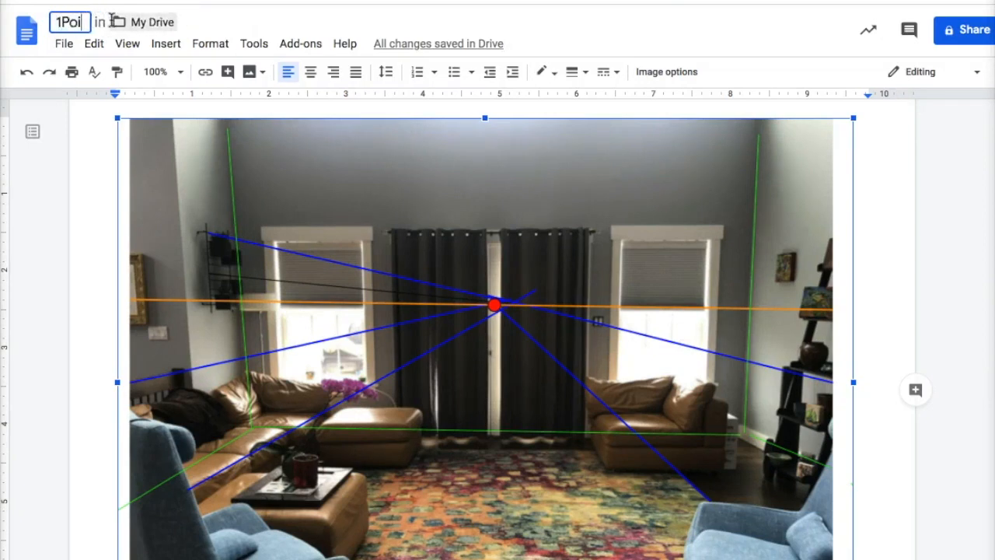
key("BackSpace")
type("-Pi")
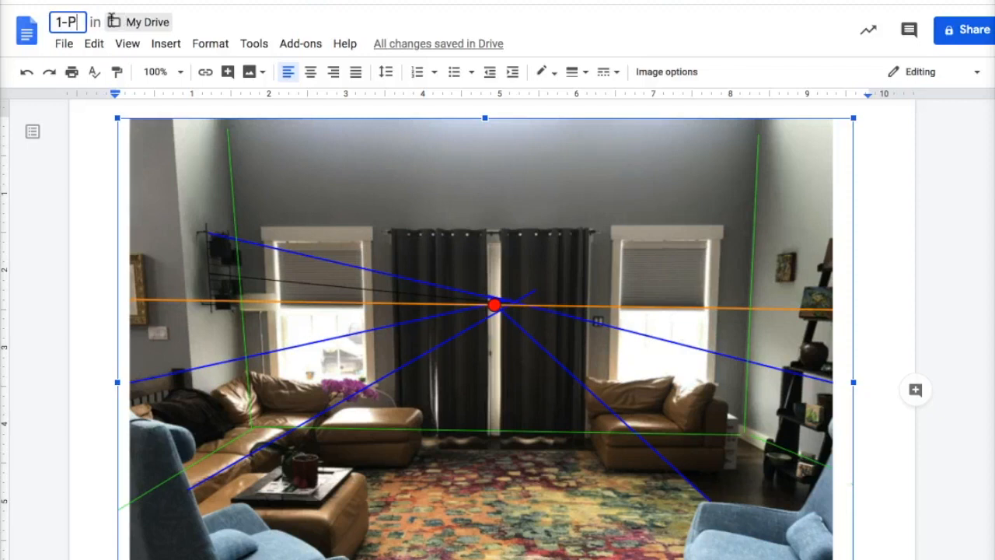
key("BackSpace")
type("o")
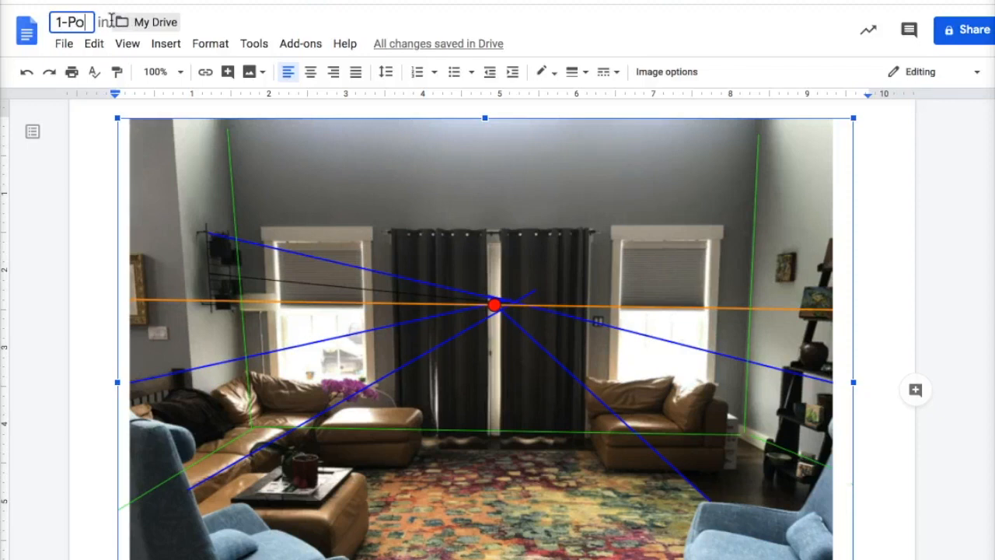
type("int Room")
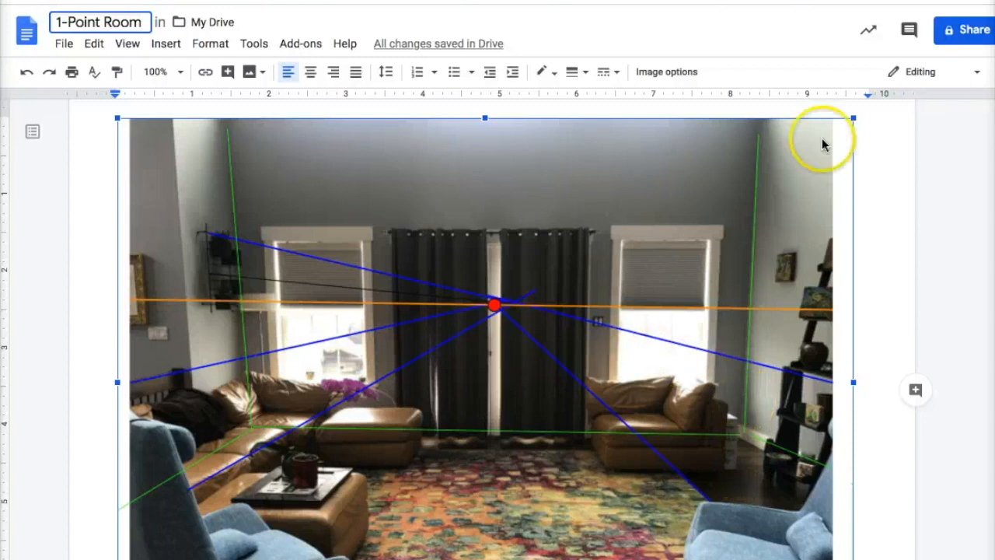
left_click(942, 75)
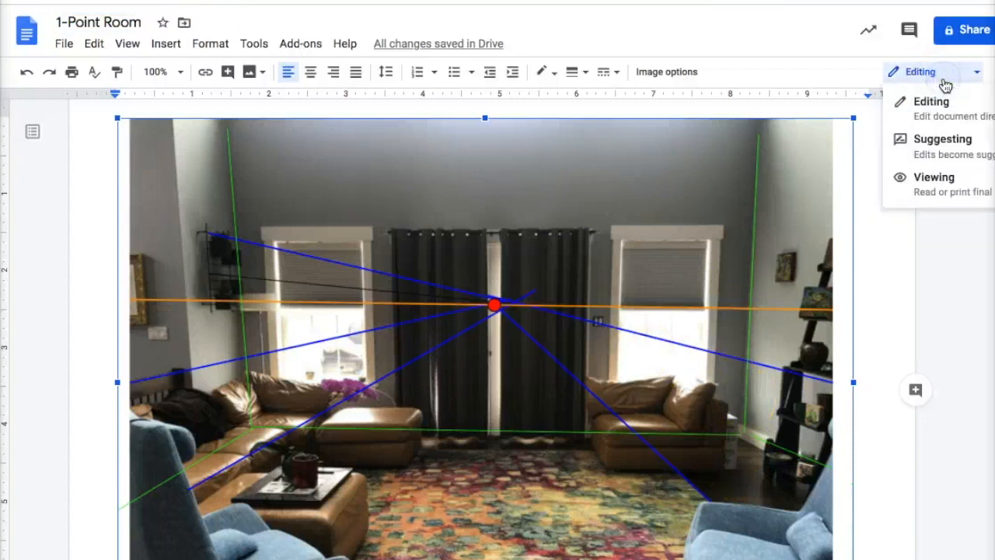